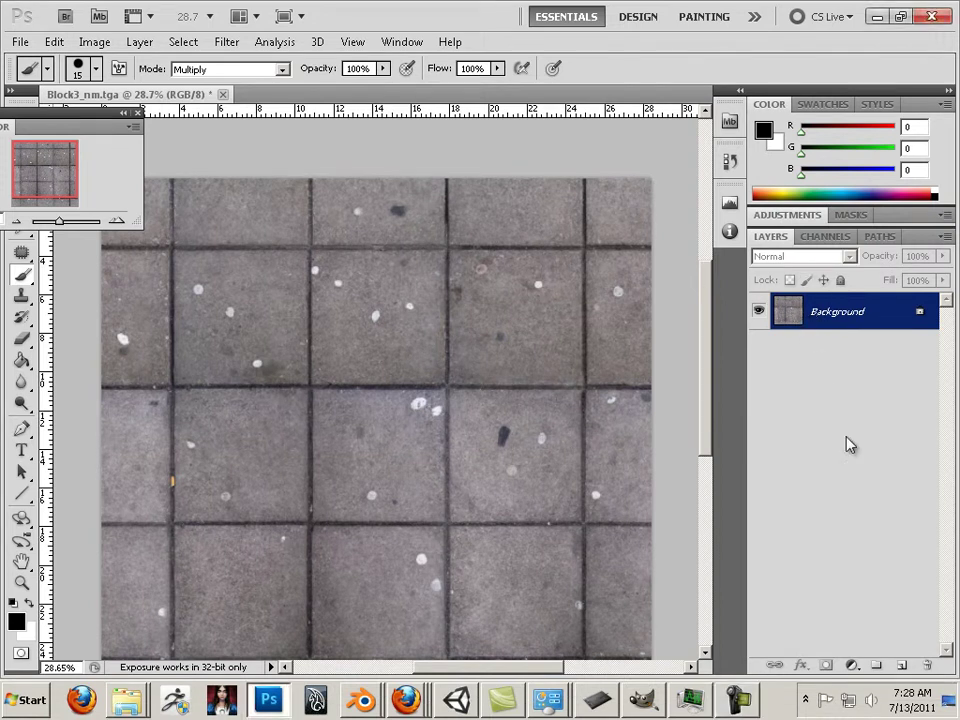
# Step: Create Background copy, copy 2 and copy 3; hide the top two and select Background copy
pyautogui.moveTo(816, 313); pyautogui.dragTo(901, 665)
pyautogui.moveTo(784, 326); pyautogui.dragTo(901, 665)
pyautogui.moveTo(838, 312); pyautogui.dragTo(901, 665)
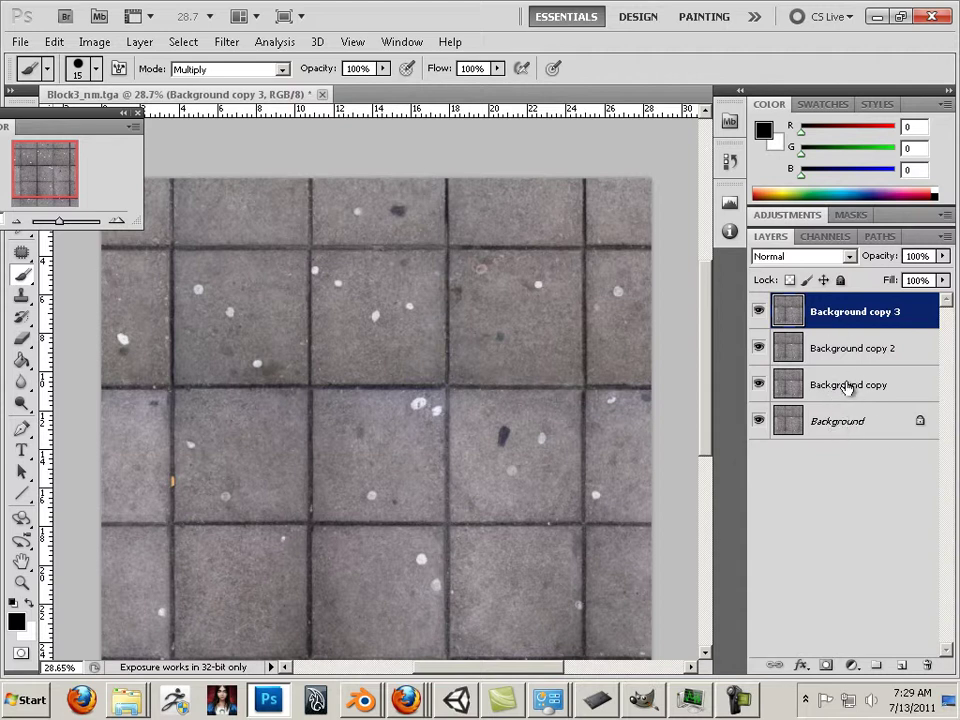
pyautogui.click(759, 347)
pyautogui.click(759, 312)
pyautogui.click(795, 382)
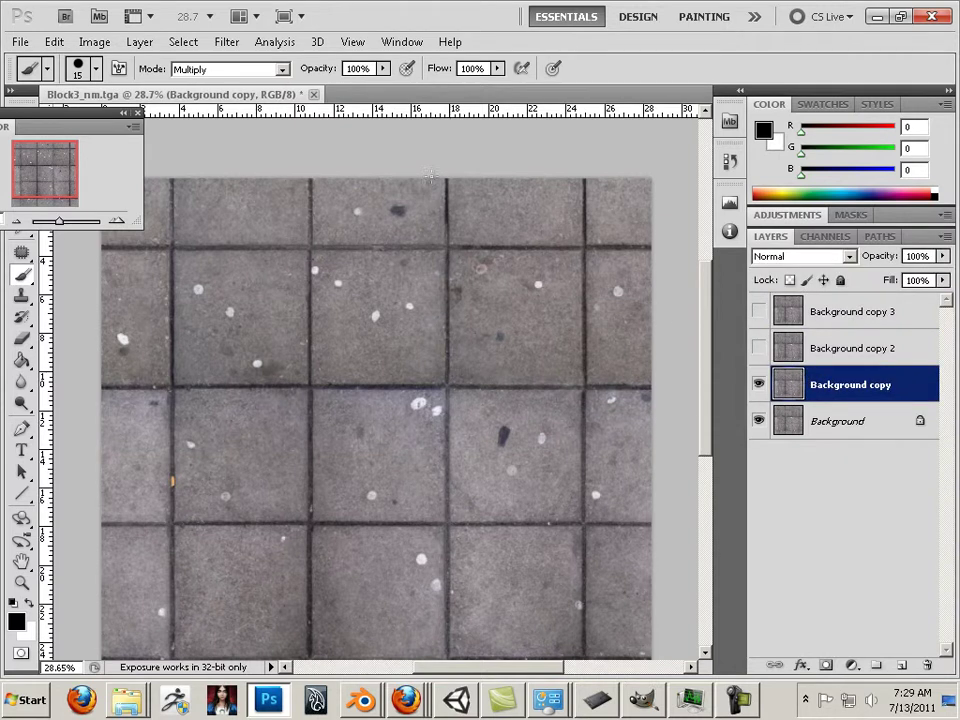
# Step: Blur the Background copy layer with a Gaussian Blur of radius 5.0 pixels
pyautogui.click(226, 42)
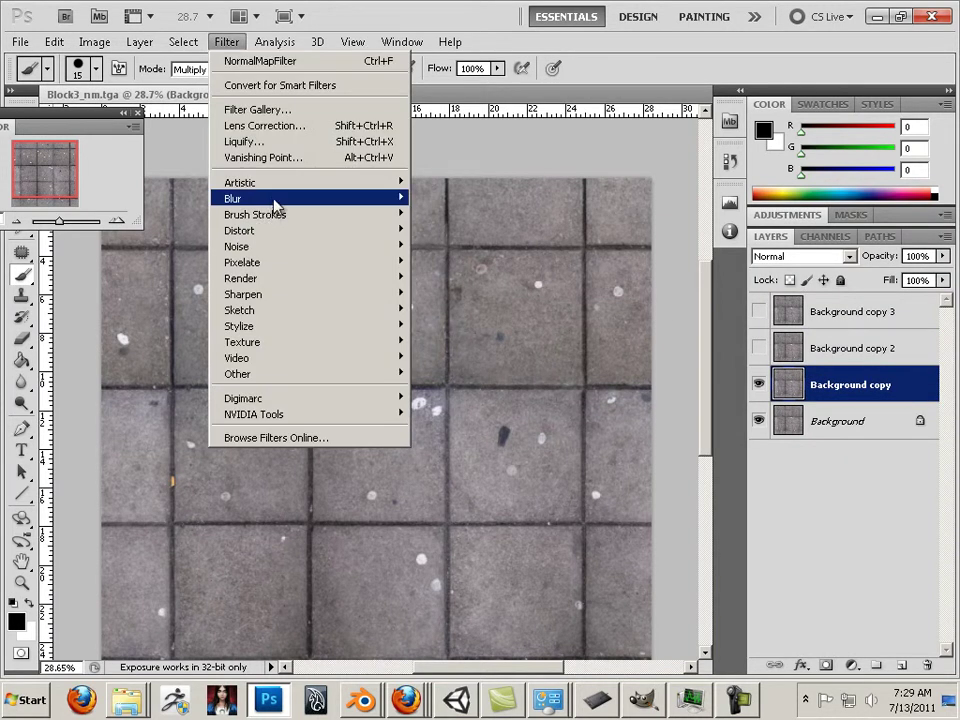
pyautogui.moveTo(277, 205)
pyautogui.click(475, 266)
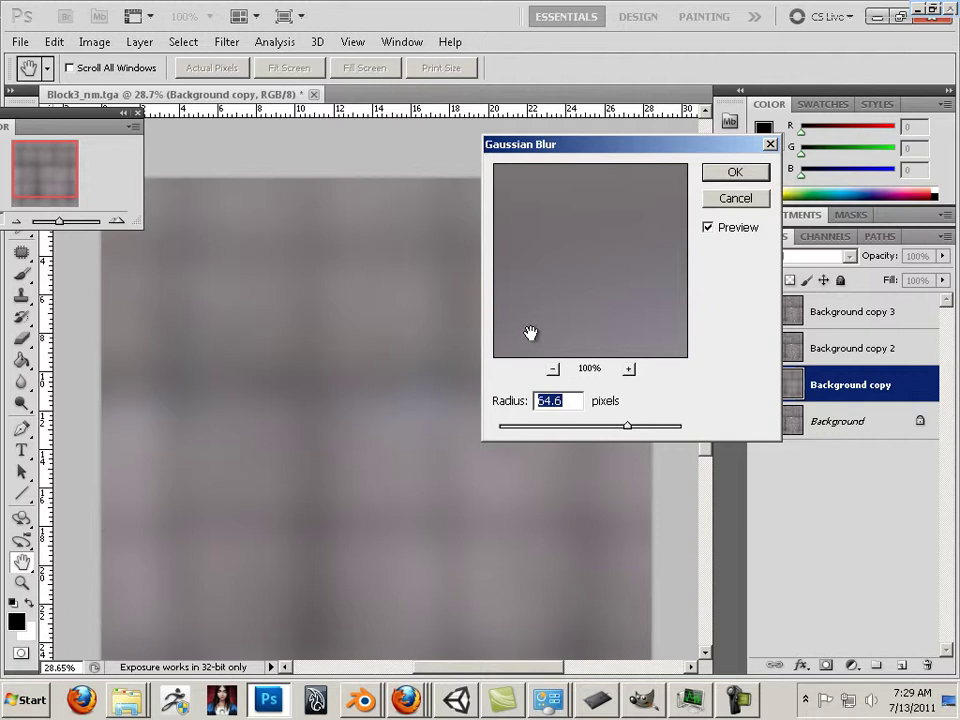
pyautogui.moveTo(513, 427); pyautogui.dragTo(510, 427)
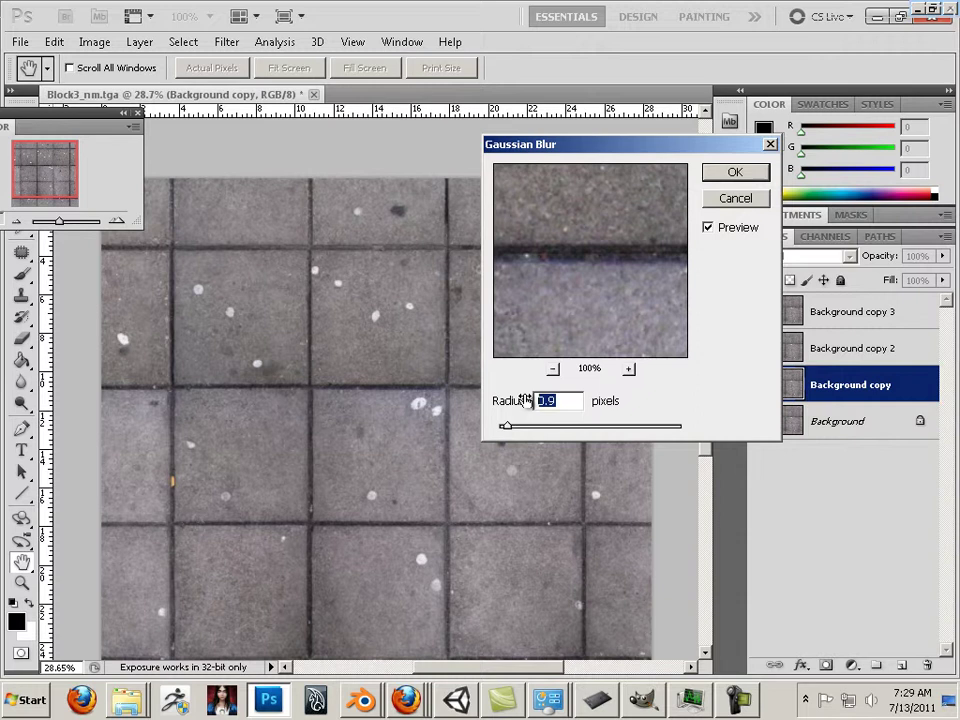
pyautogui.press('Tab')
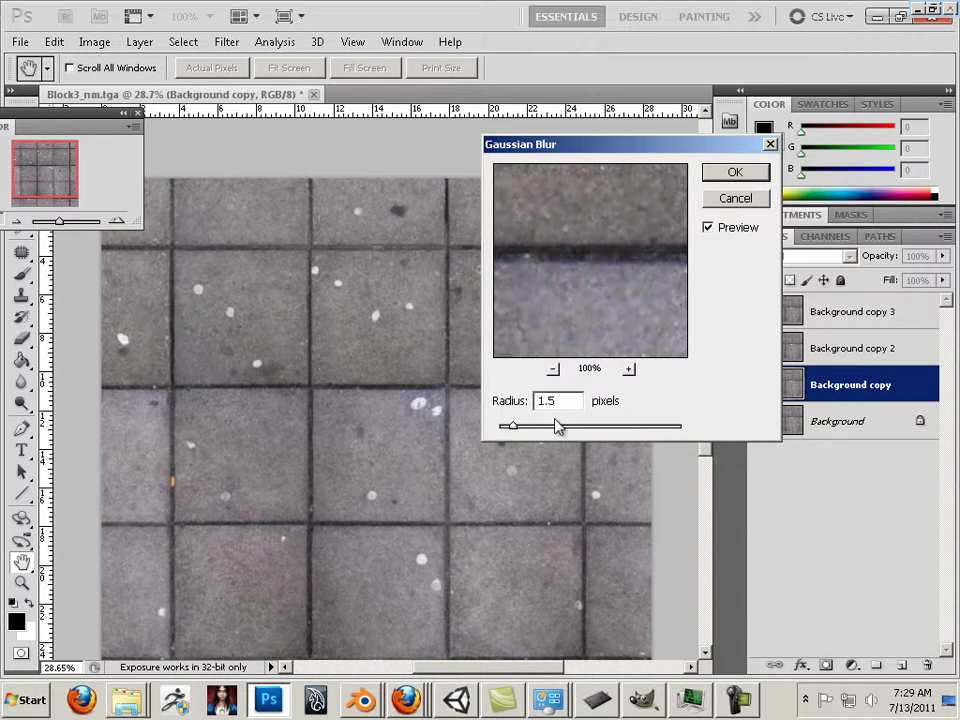
pyautogui.moveTo(551, 430); pyautogui.dragTo(540, 432)
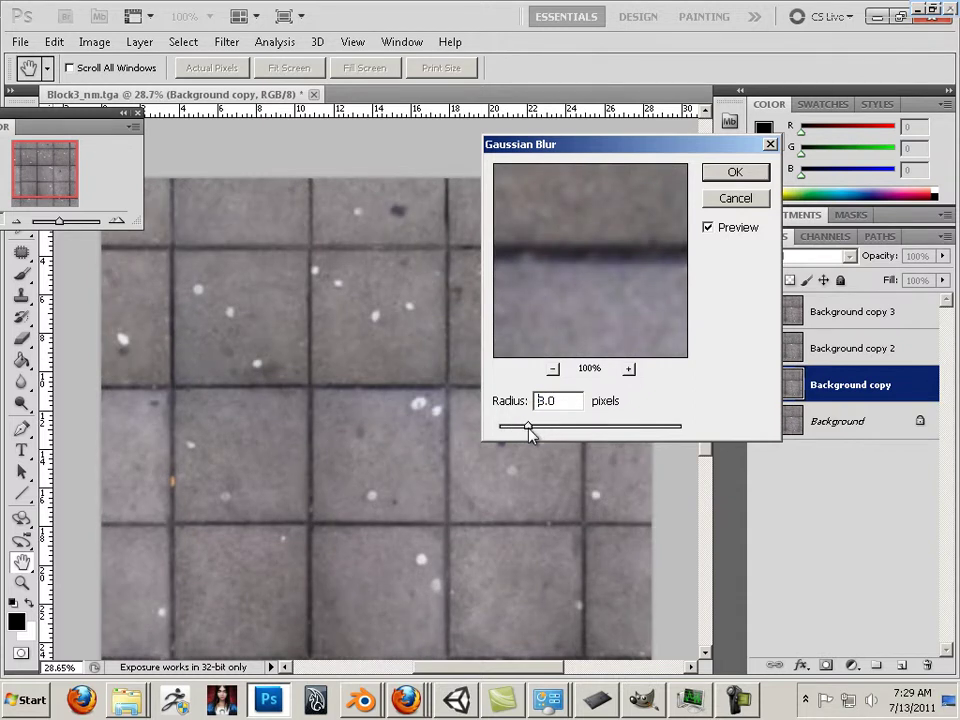
pyautogui.moveTo(529, 430)
pyautogui.mouseDown()
pyautogui.moveTo(561, 431)
pyautogui.moveTo(514, 426)
pyautogui.moveTo(541, 436)
pyautogui.mouseUp()
pyautogui.moveTo(540, 432); pyautogui.dragTo(544, 432)
pyautogui.moveTo(543, 430); pyautogui.dragTo(551, 430)
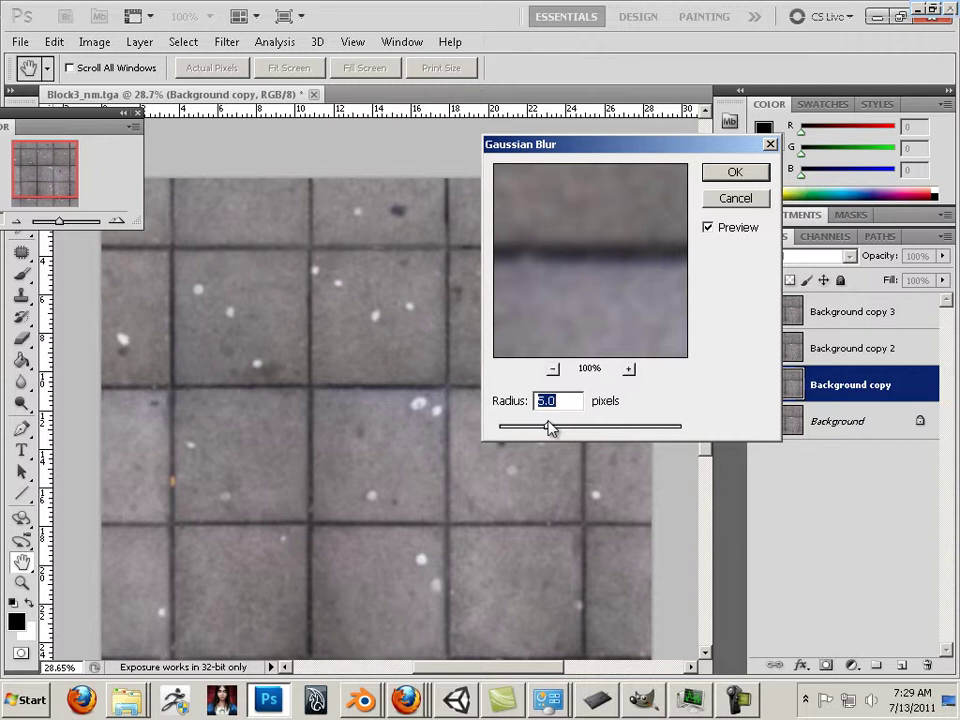
pyautogui.click(735, 175)
# Step: Show Background copy 2 and give it a Gaussian Blur of about 2.0 pixels
pyautogui.press('b')
pyautogui.click(853, 346)
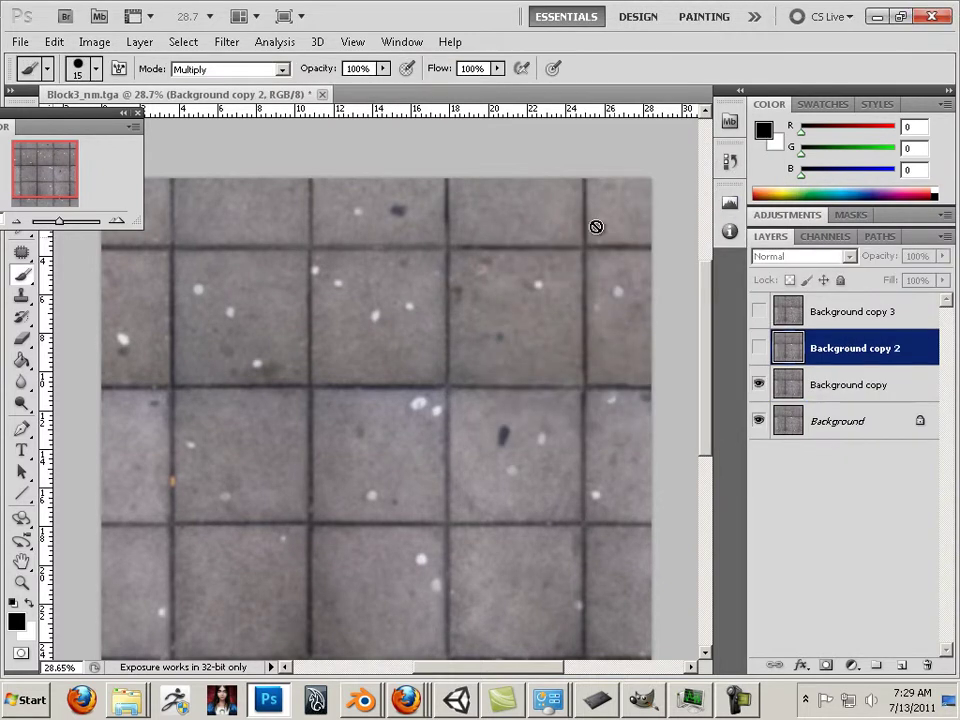
pyautogui.click(226, 42)
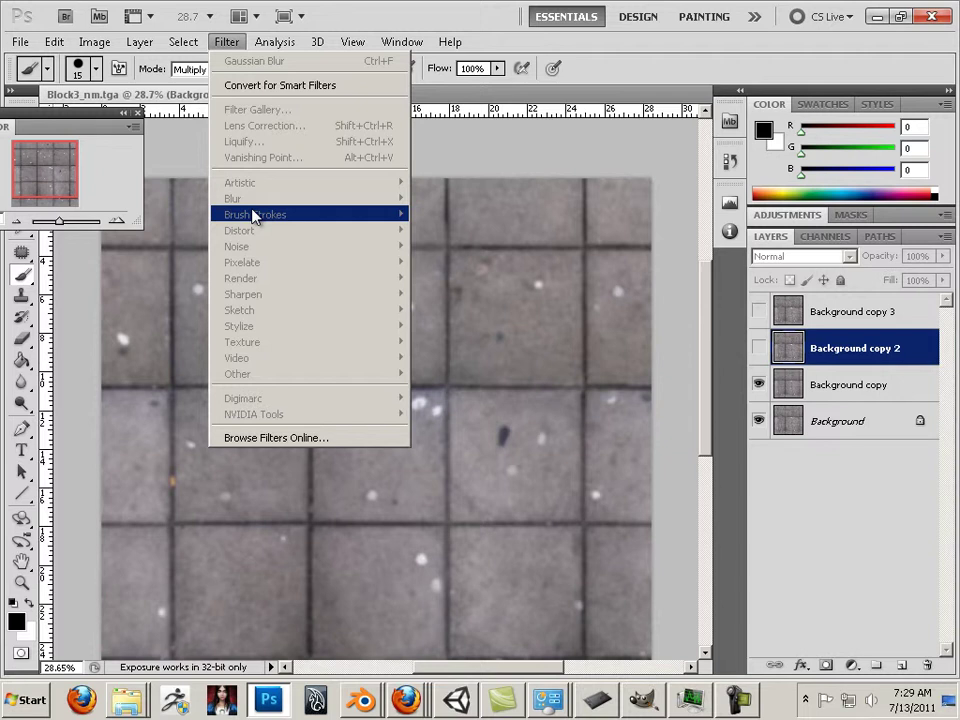
pyautogui.click(758, 347)
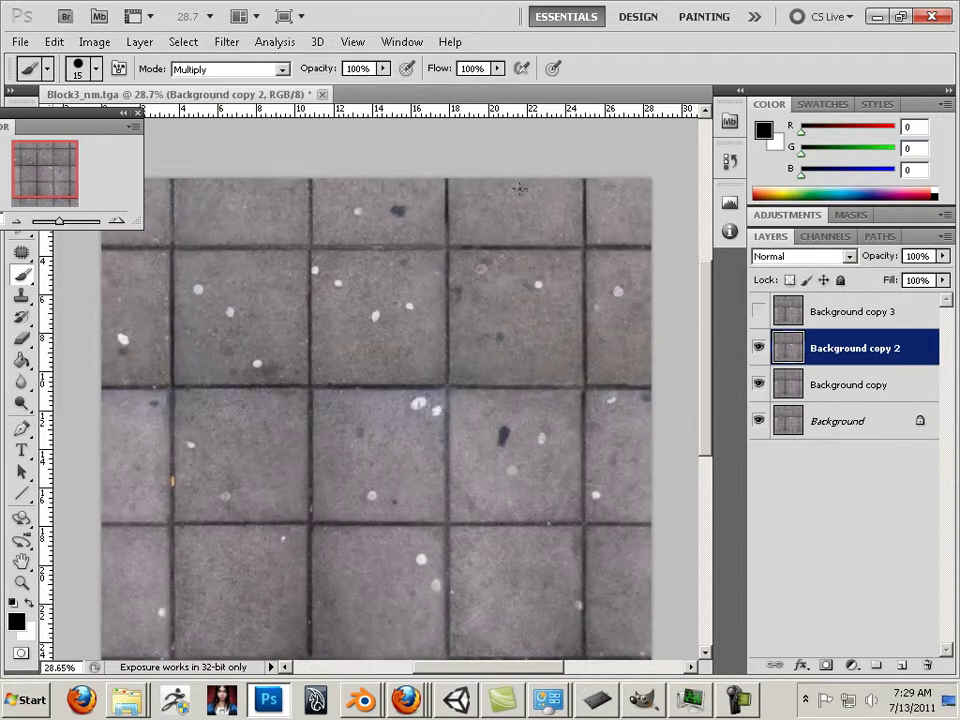
pyautogui.click(226, 42)
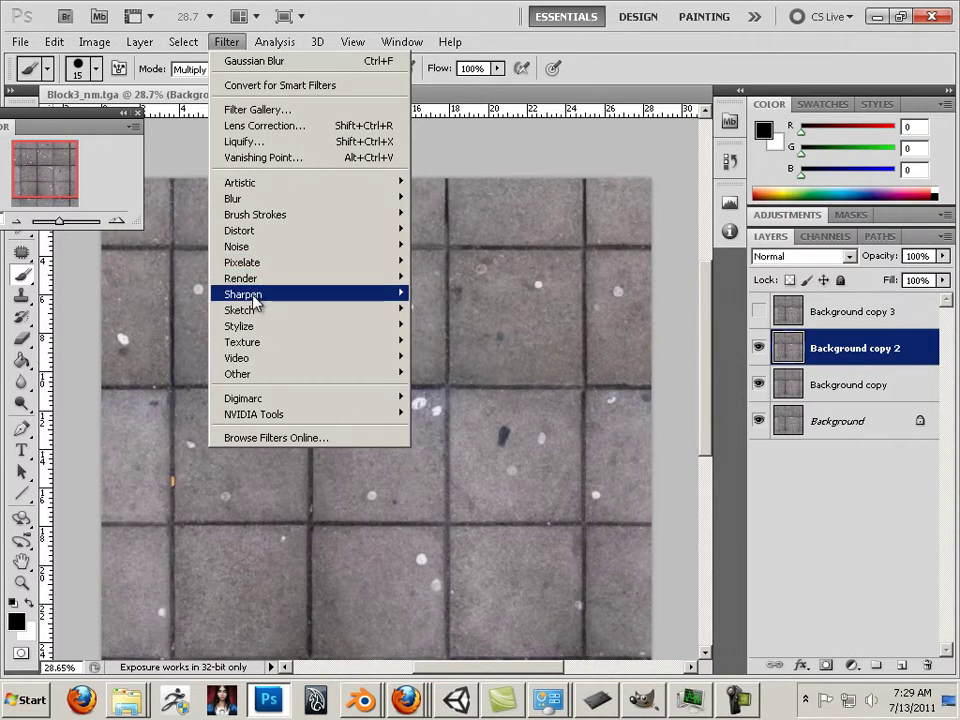
pyautogui.moveTo(280, 206)
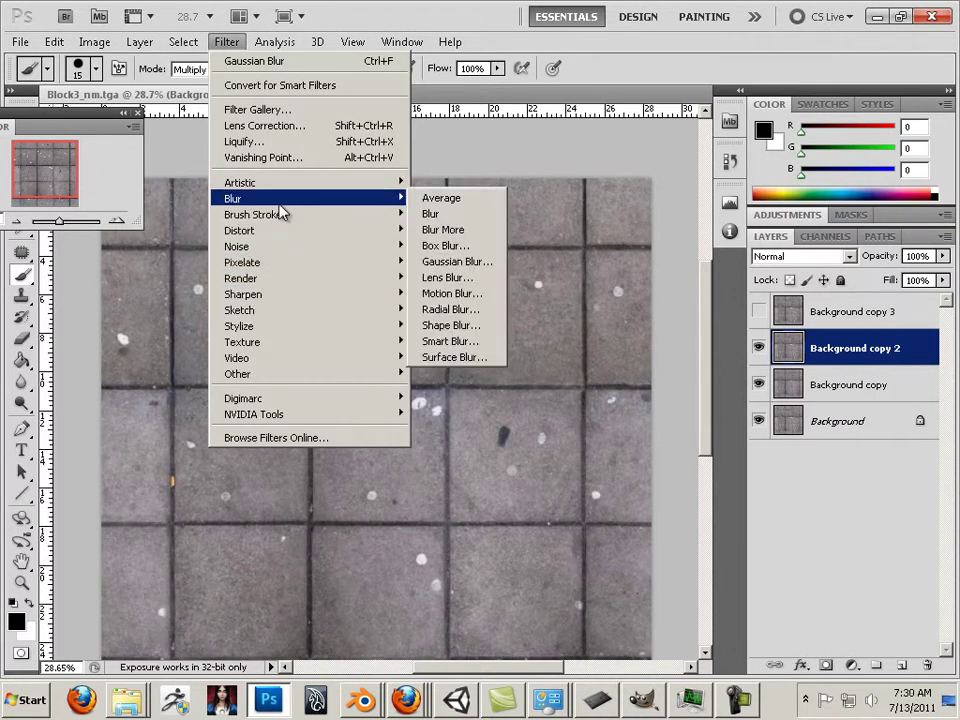
pyautogui.click(473, 265)
pyautogui.moveTo(541, 431); pyautogui.dragTo(518, 434)
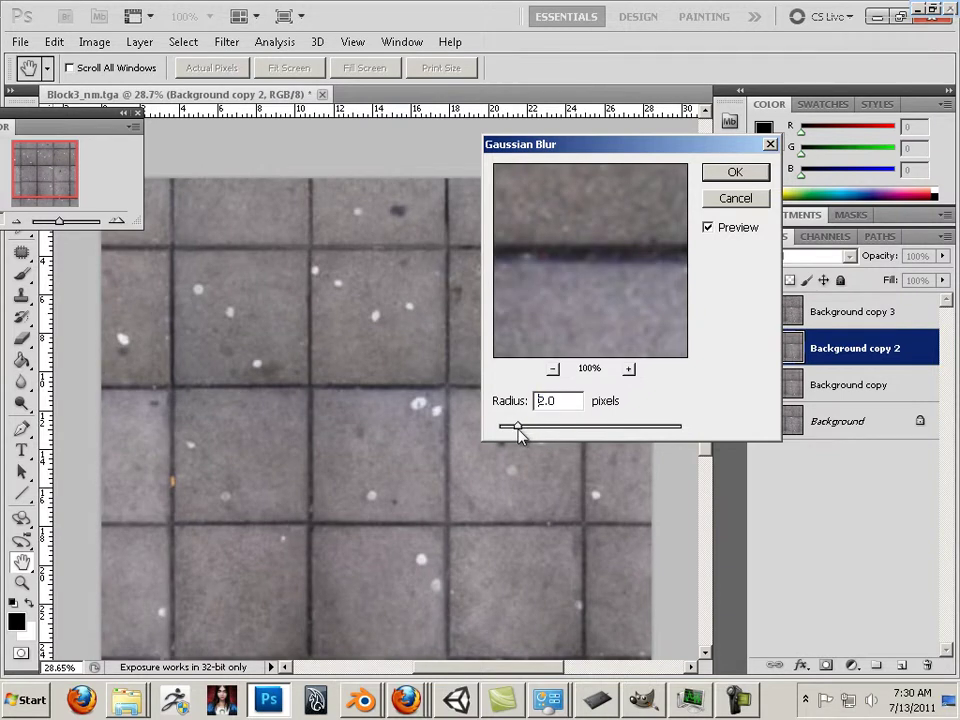
pyautogui.click(735, 172)
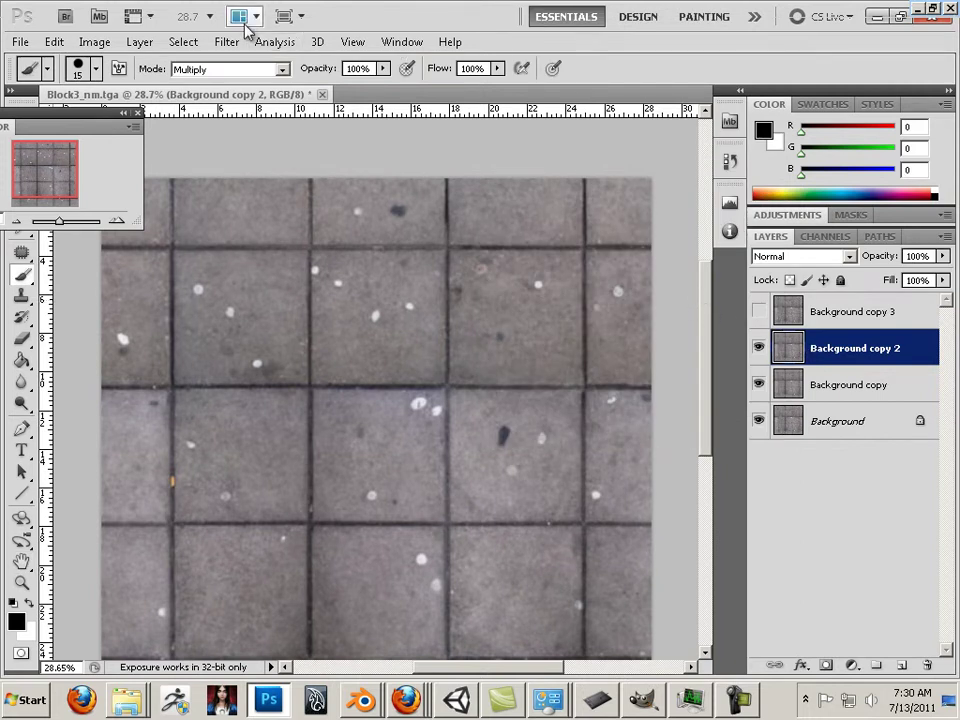
# Step: Show Background copy 3 and give it a light 1.2-pixel Gaussian Blur
pyautogui.hotkey('alt', ']')
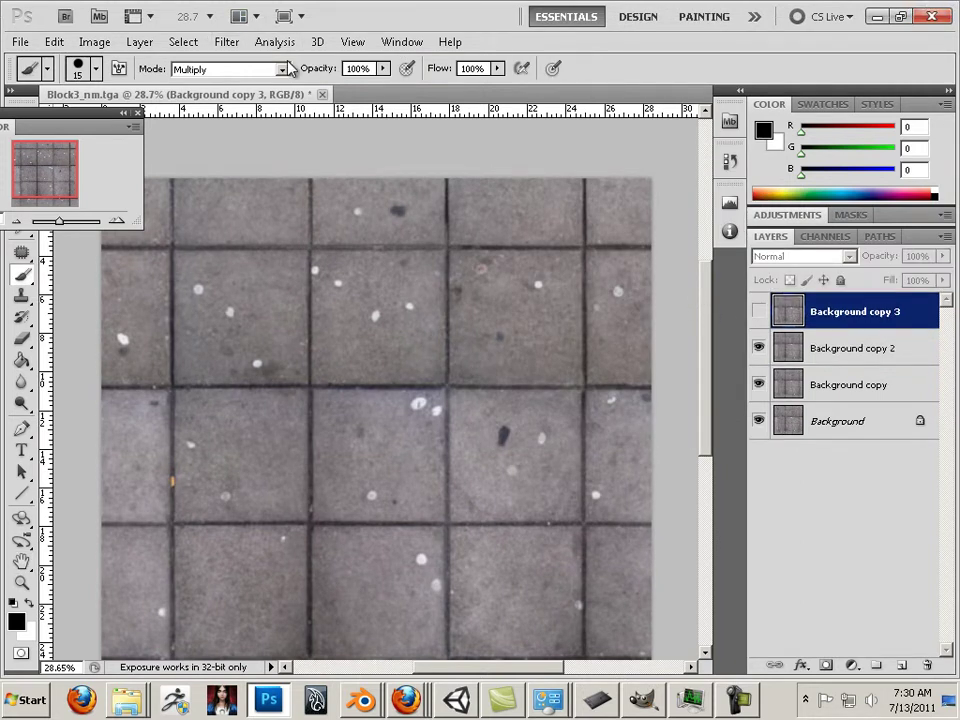
pyautogui.click(759, 311)
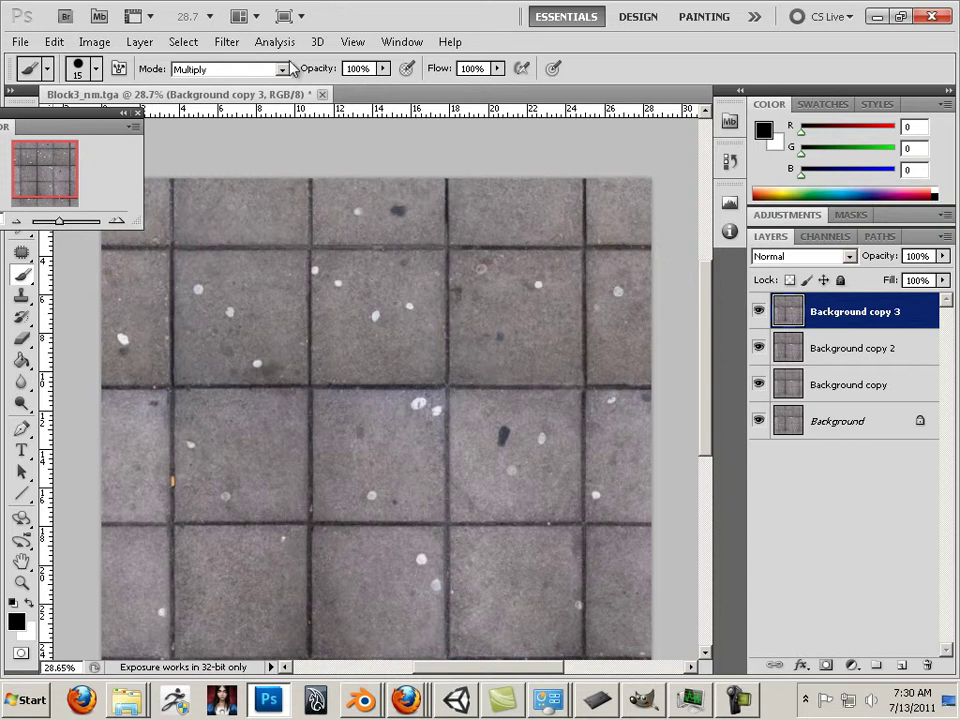
pyautogui.click(226, 41)
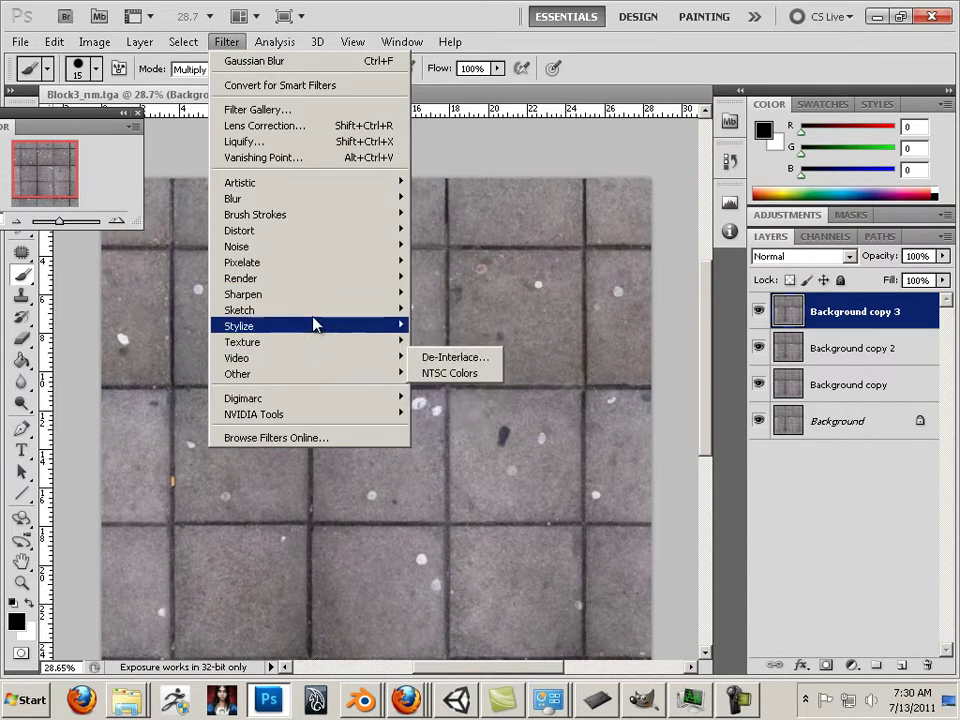
pyautogui.moveTo(328, 199)
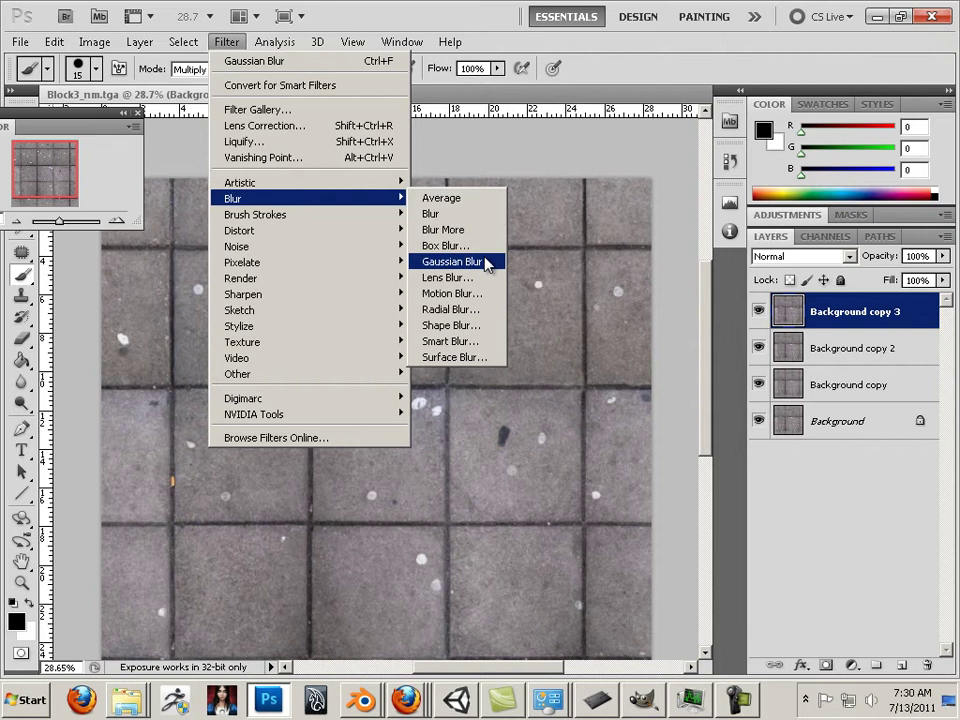
pyautogui.click(487, 261)
pyautogui.moveTo(522, 428); pyautogui.dragTo(508, 427)
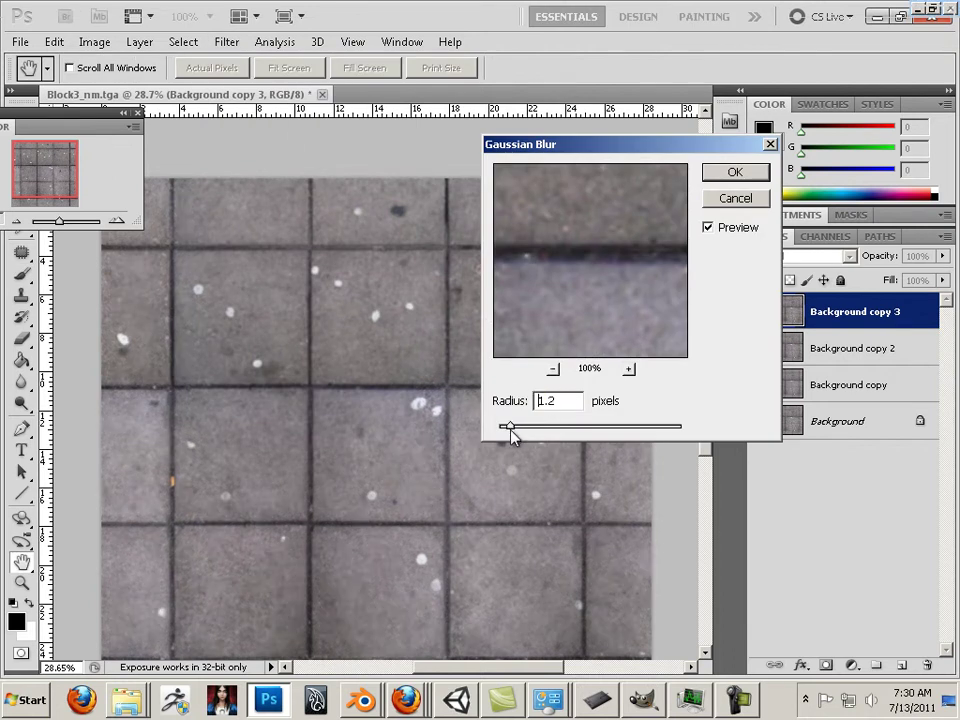
pyautogui.click(736, 178)
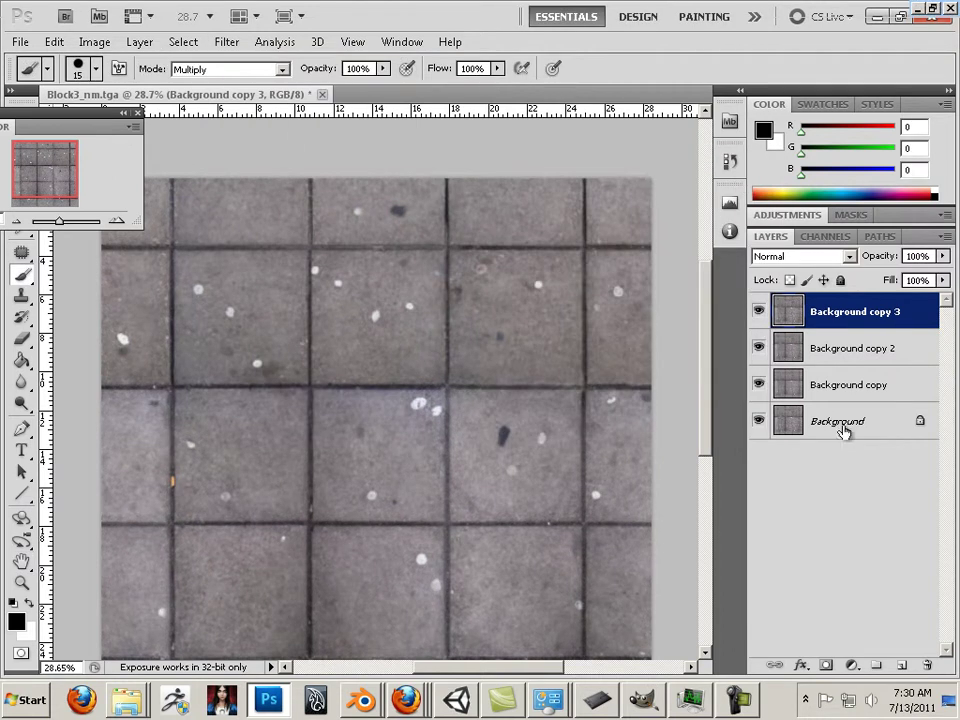
# Step: Convert the Background into Layer 0 and move it to the top of the stack
pyautogui.click(857, 421)
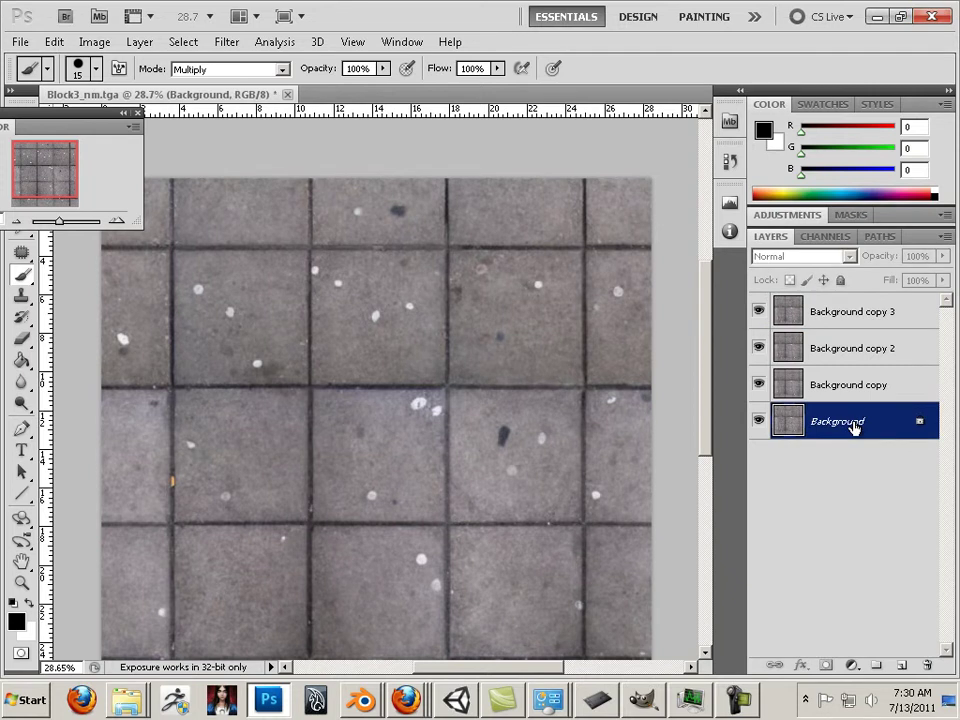
pyautogui.doubleClick(855, 424)
pyautogui.click(600, 222)
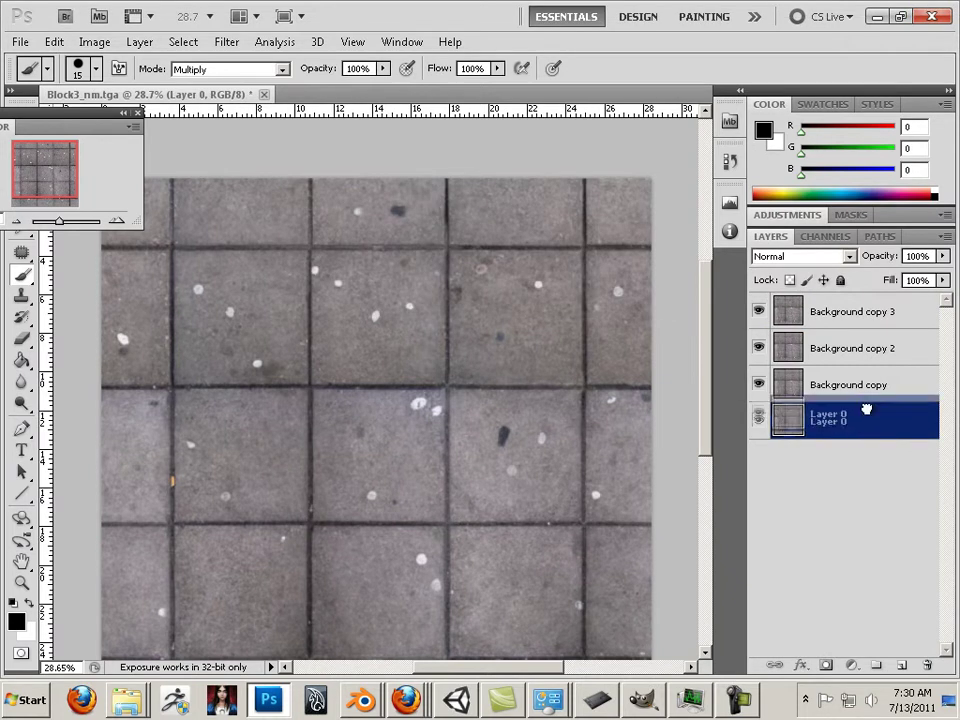
pyautogui.moveTo(866, 410); pyautogui.dragTo(800, 313)
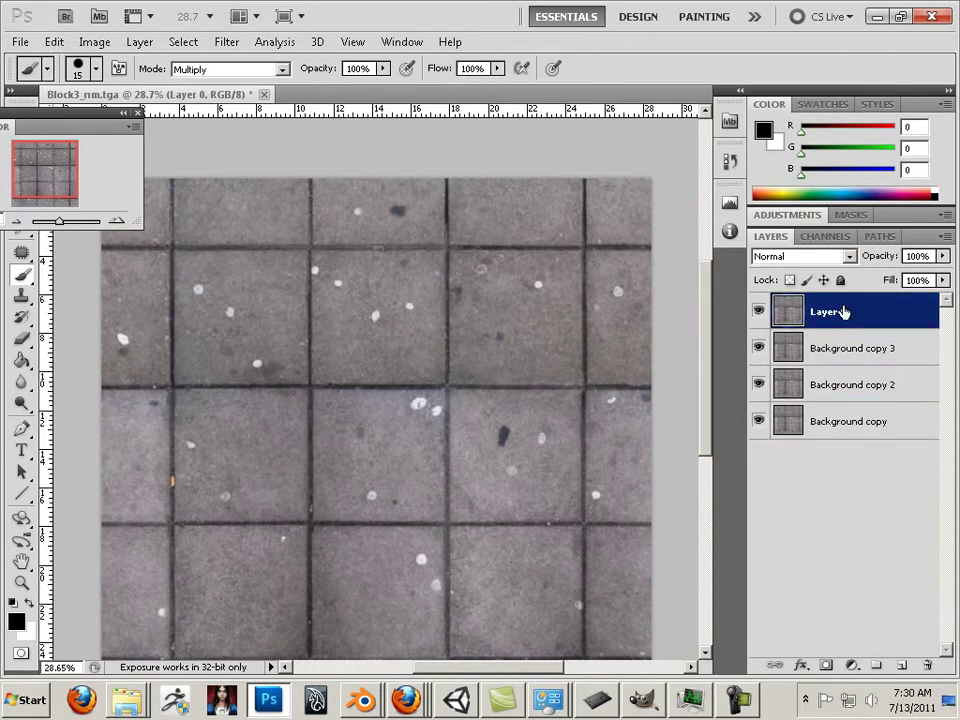
# Step: Apply Smart Sharpen to Layer 0 with a reduced amount and 2.7-pixel radius
pyautogui.moveTo(62, 221); pyautogui.dragTo(67, 226)
pyautogui.click(224, 42)
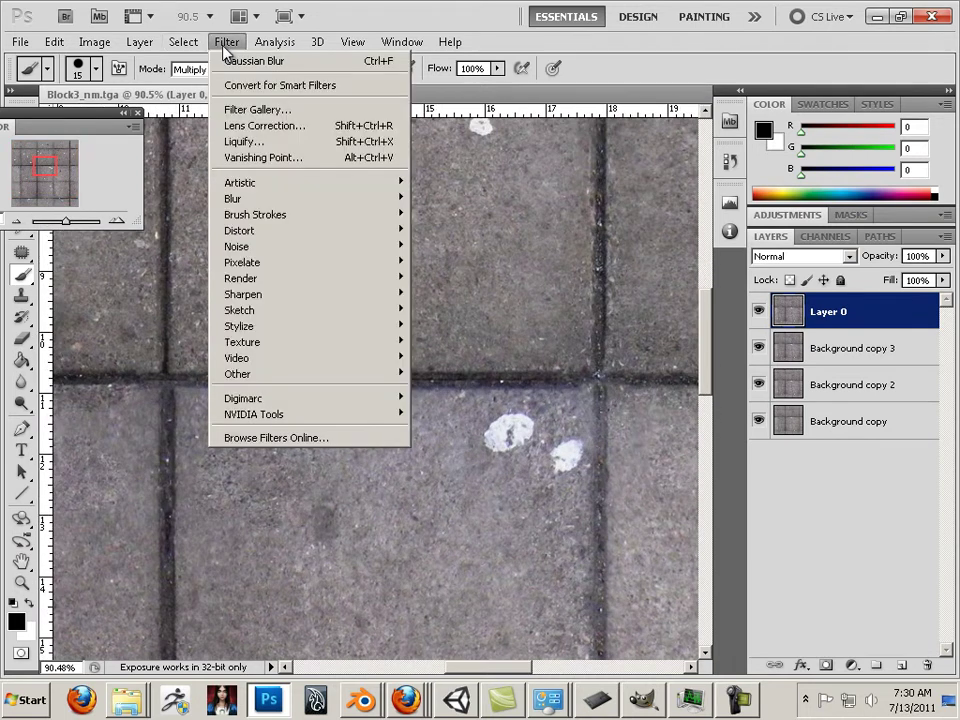
pyautogui.moveTo(343, 296)
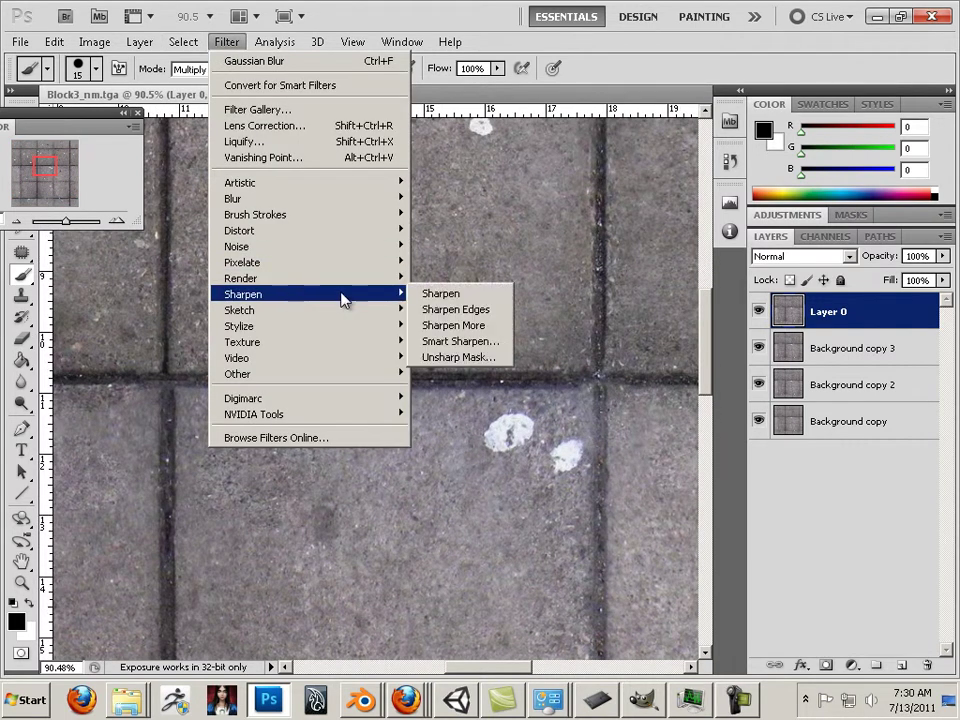
pyautogui.click(451, 345)
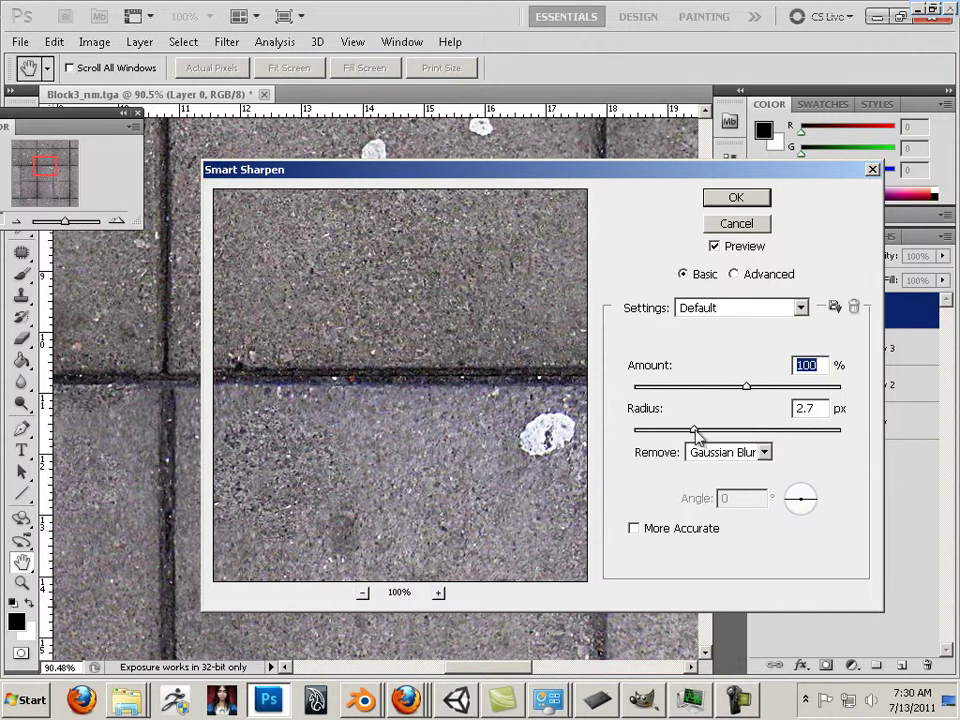
pyautogui.moveTo(748, 390); pyautogui.dragTo(709, 399)
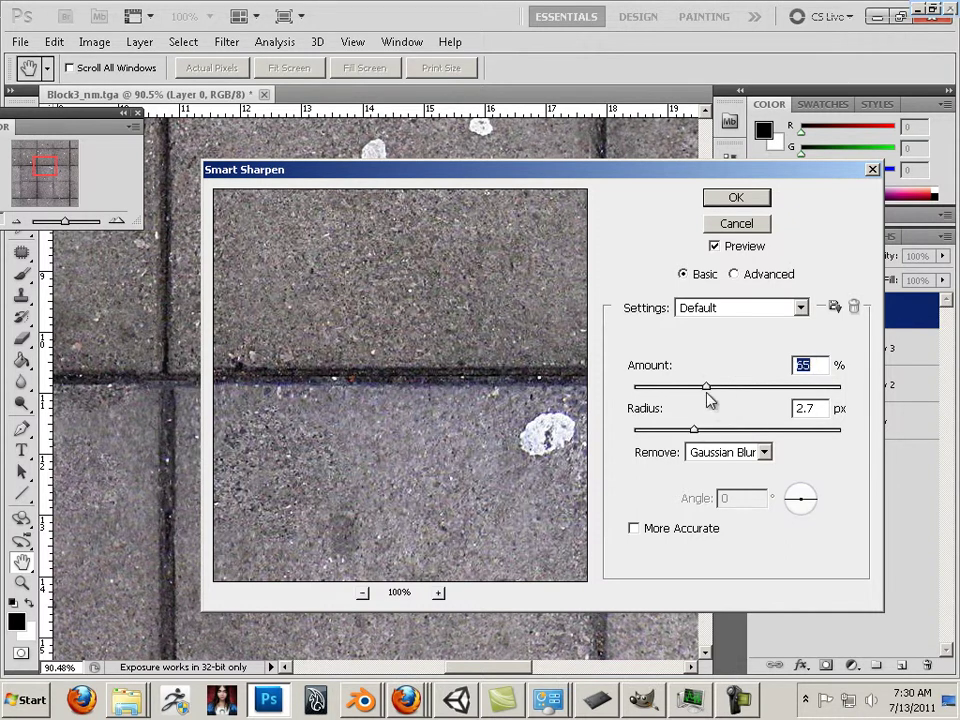
pyautogui.click(736, 197)
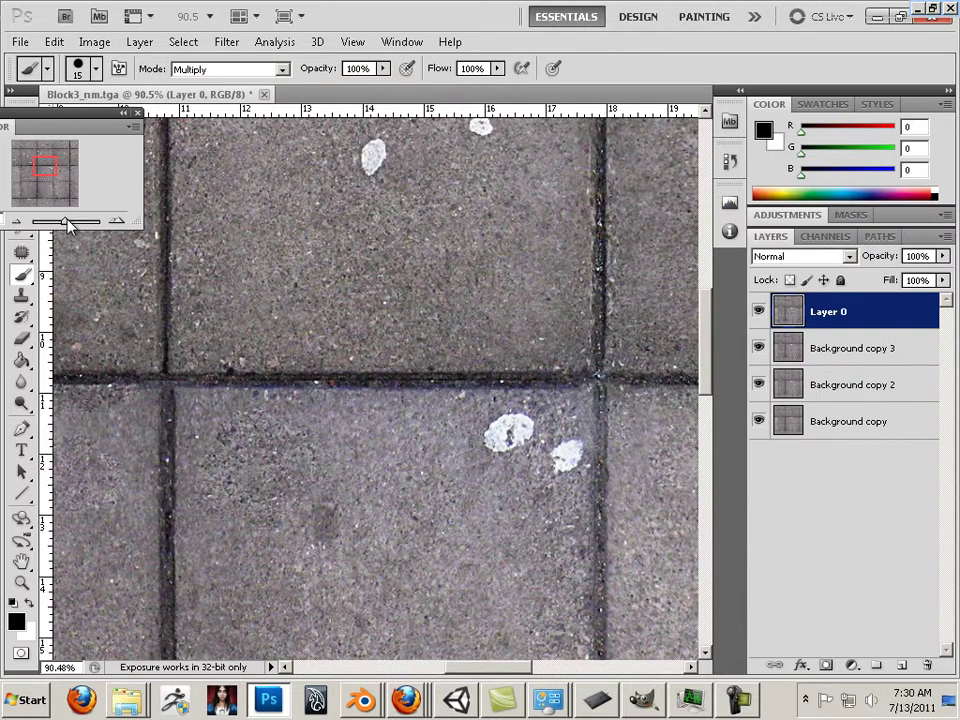
pyautogui.moveTo(64, 219); pyautogui.dragTo(65, 222)
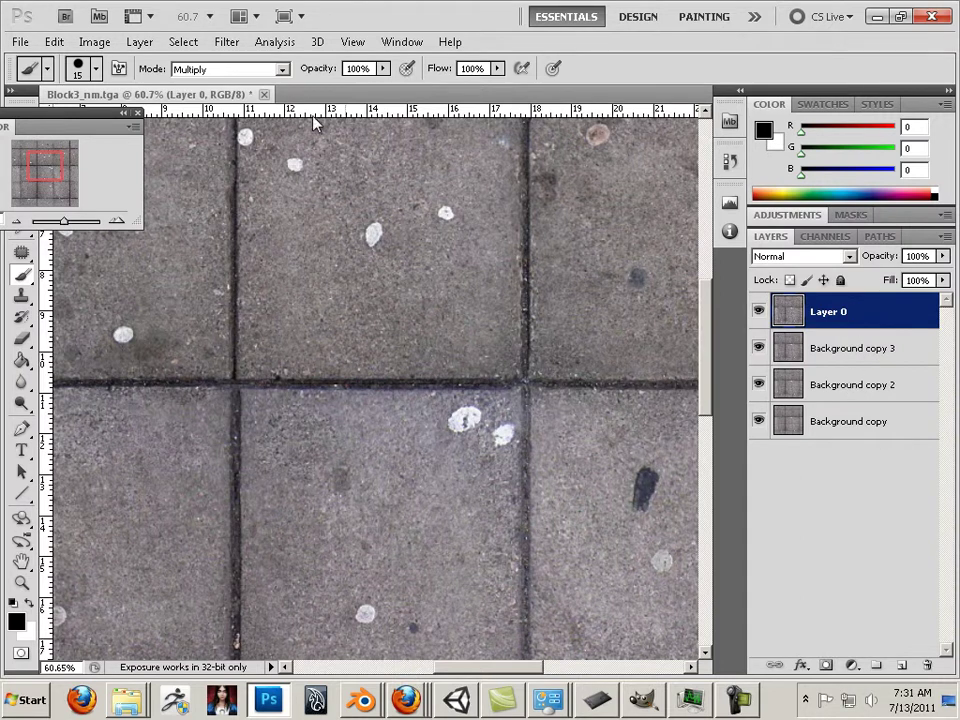
# Step: Run the NVIDIA NormalMapFilter on Layer 0 using multiple layers at scale 3
pyautogui.click(224, 43)
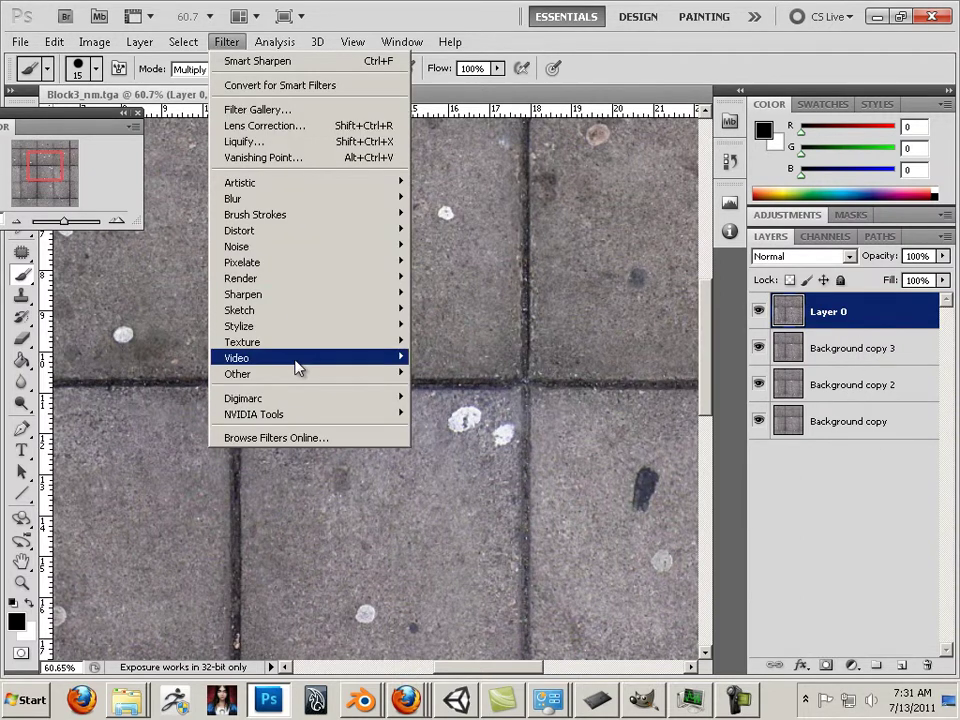
pyautogui.moveTo(298, 369)
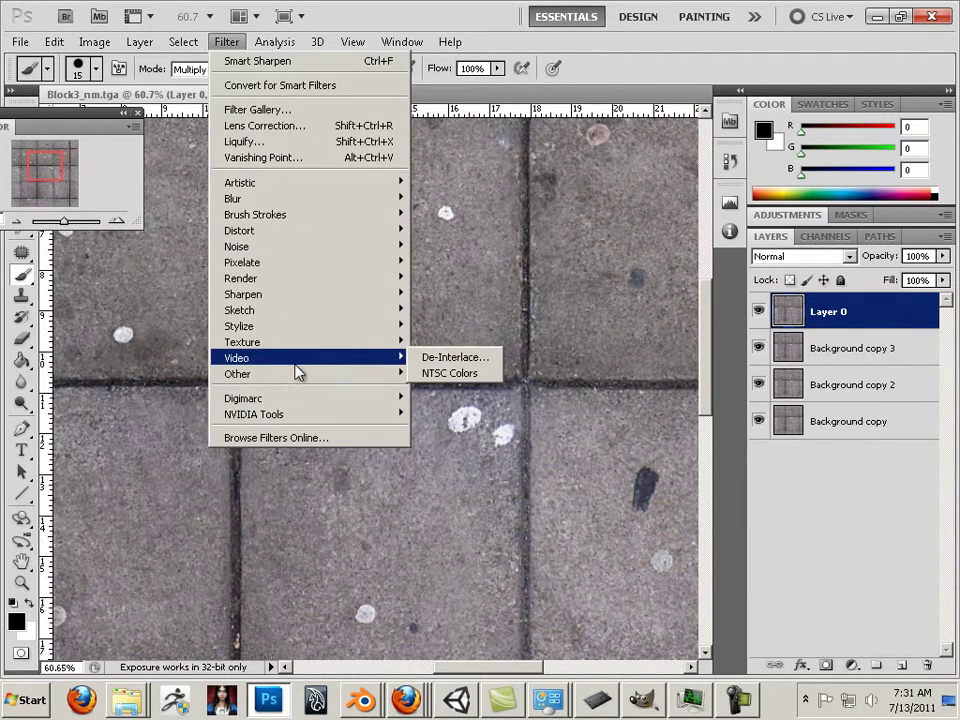
pyautogui.moveTo(341, 420)
pyautogui.click(462, 414)
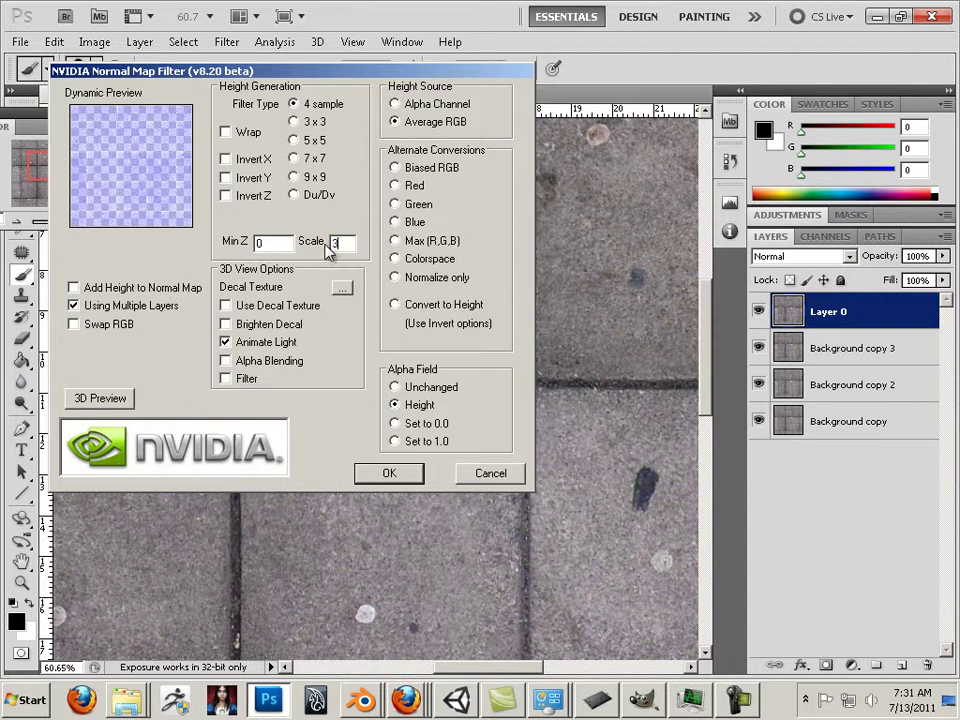
pyautogui.click(405, 478)
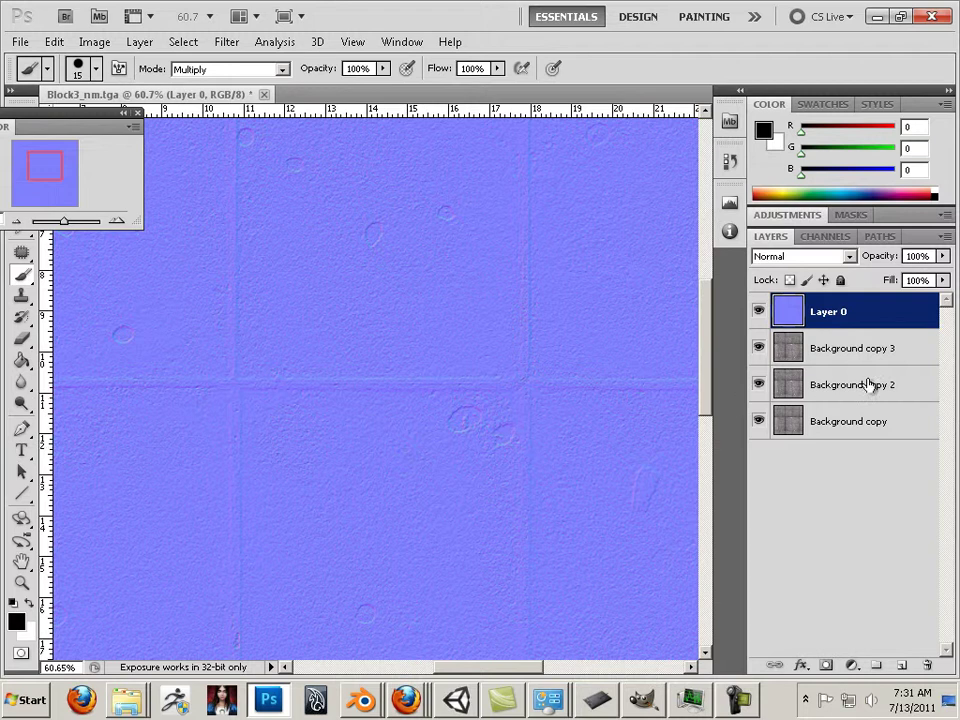
# Step: Rerun the last NormalMapFilter on Background copy 3, copy 2 and copy, then reselect Layer 0
pyautogui.click(885, 352)
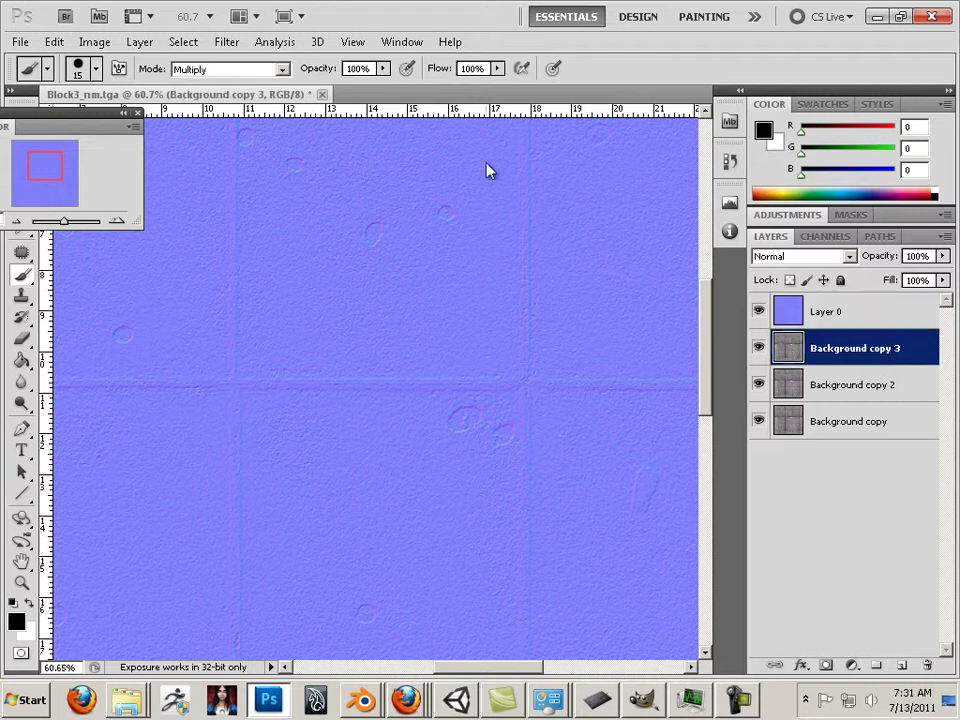
pyautogui.click(226, 42)
pyautogui.click(233, 62)
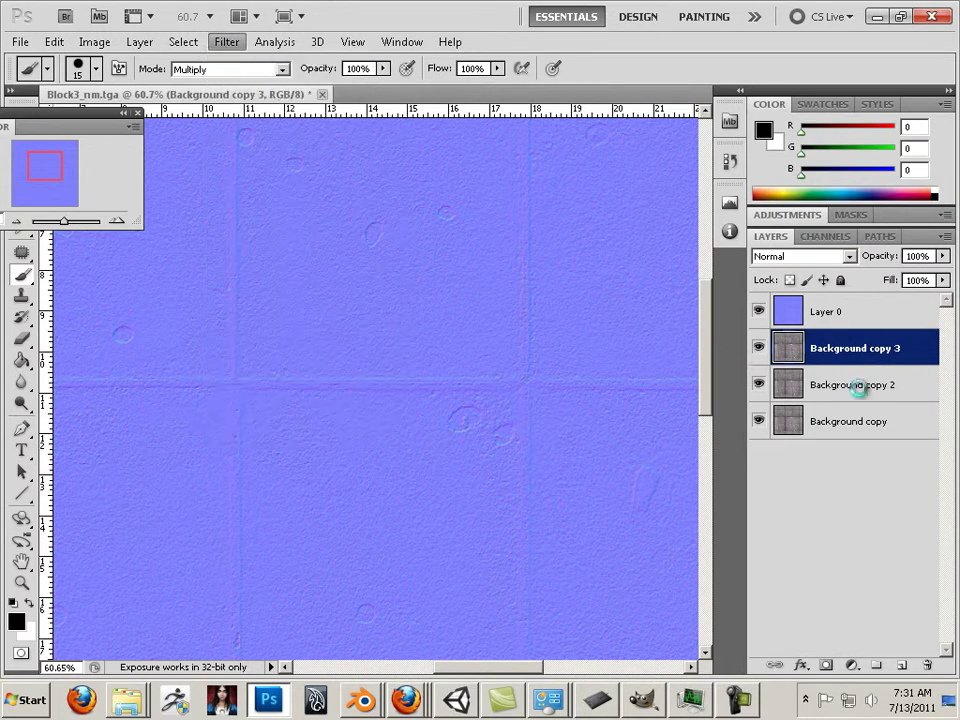
pyautogui.click(872, 390)
pyautogui.click(226, 42)
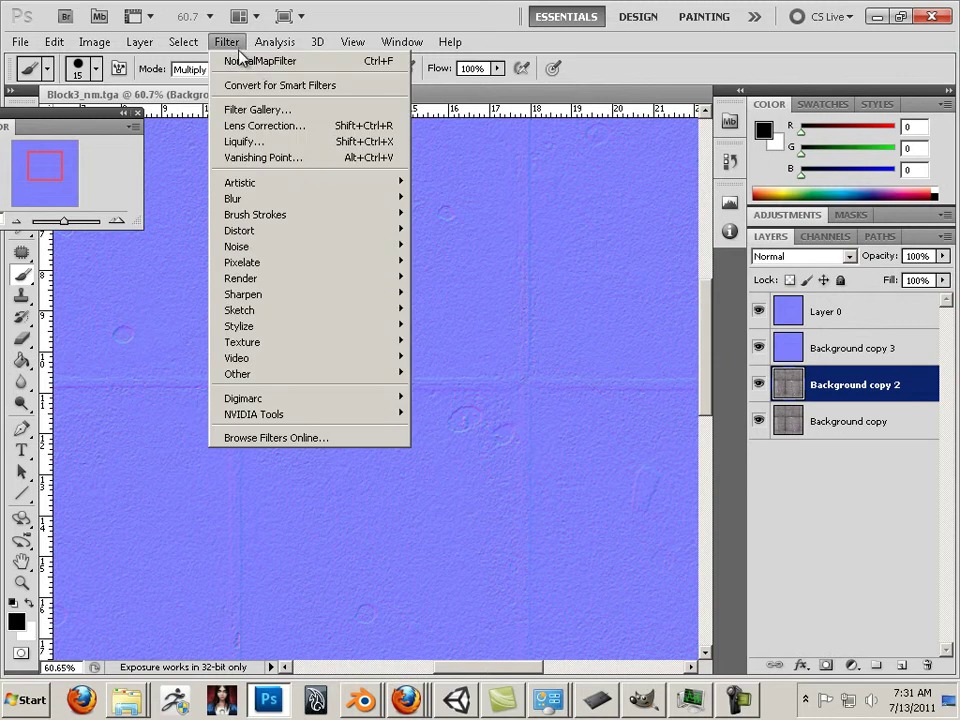
pyautogui.click(240, 62)
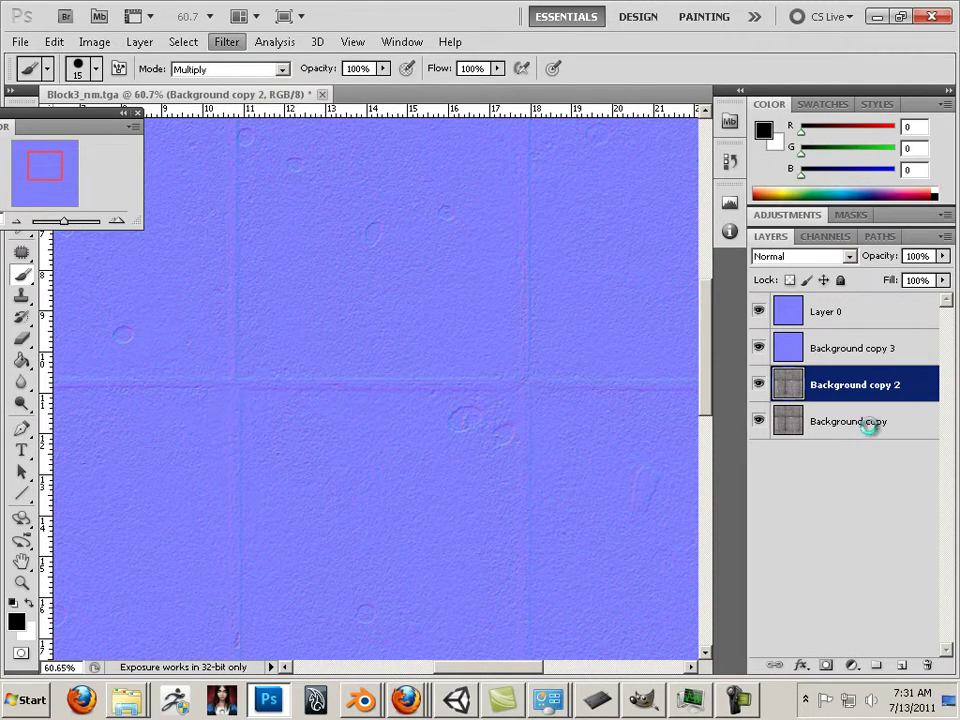
pyautogui.click(869, 431)
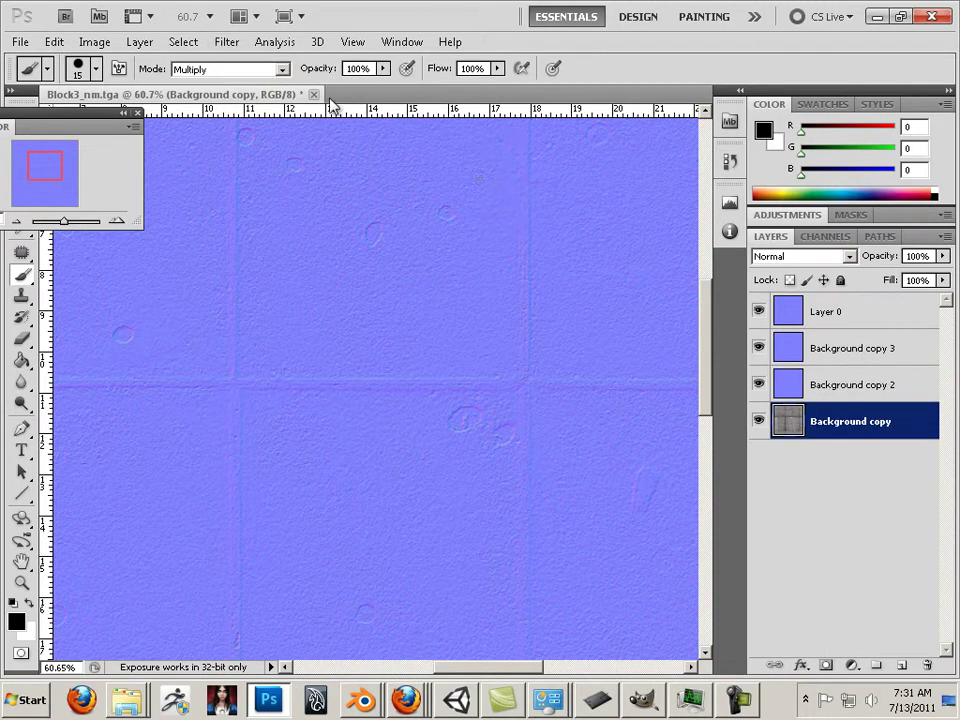
pyautogui.click(182, 45)
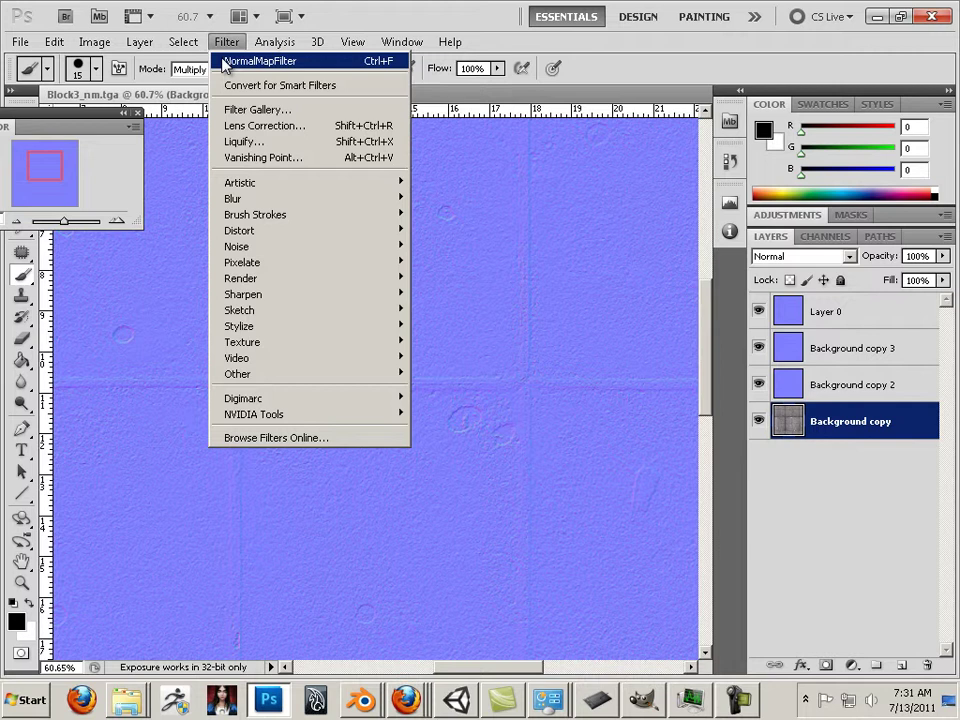
pyautogui.click(240, 61)
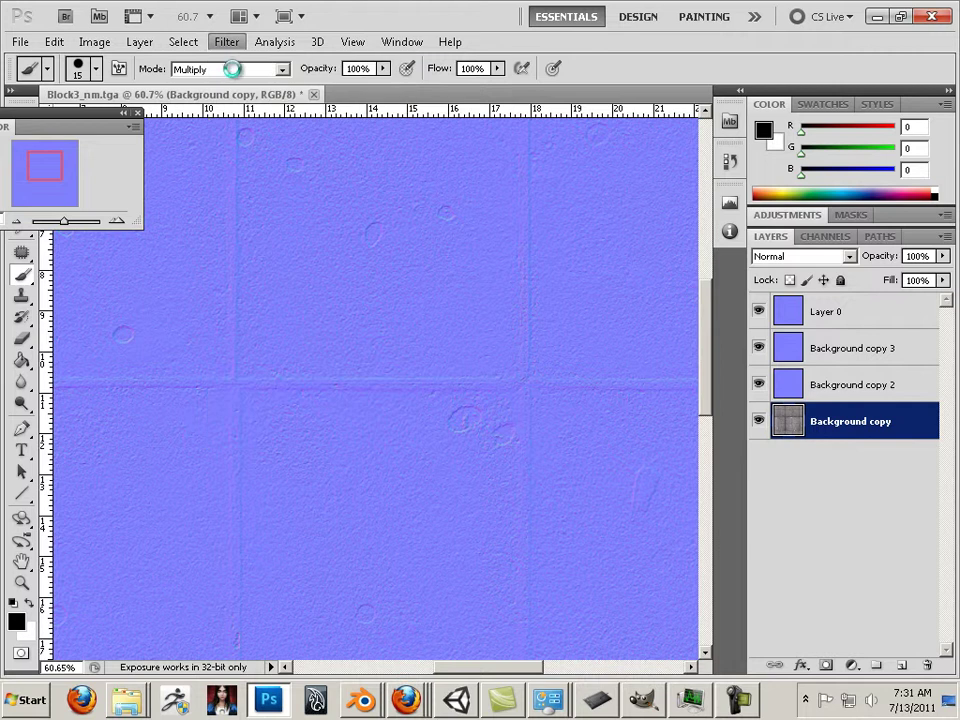
pyautogui.click(861, 323)
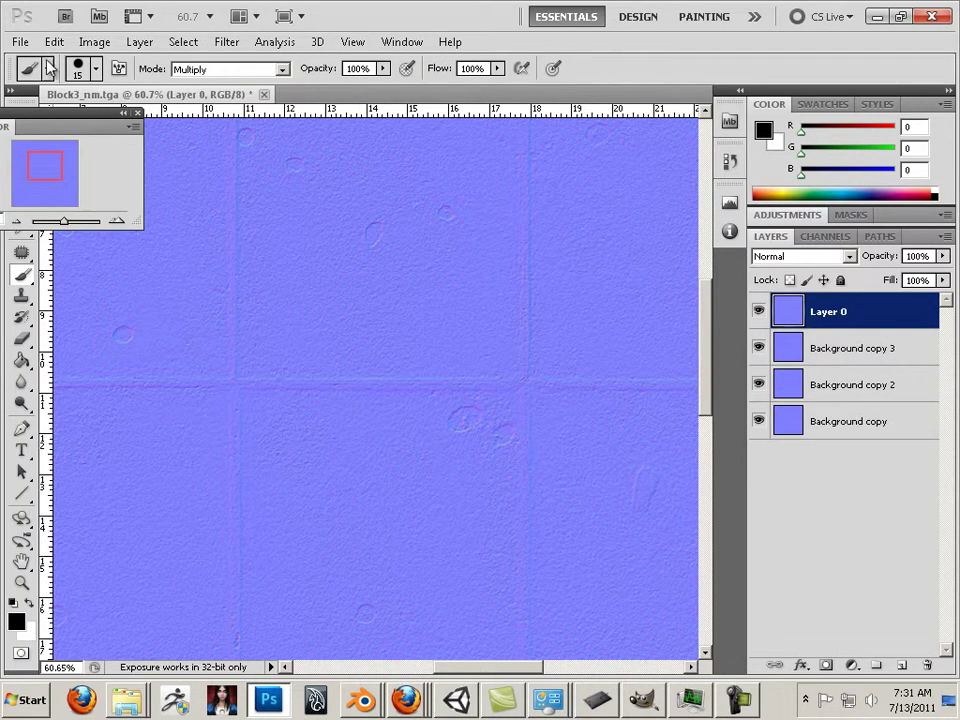
# Step: Apply Levels to Layer 0 with input values 59, 1.00 and 198
pyautogui.click(94, 41)
pyautogui.moveTo(108, 91)
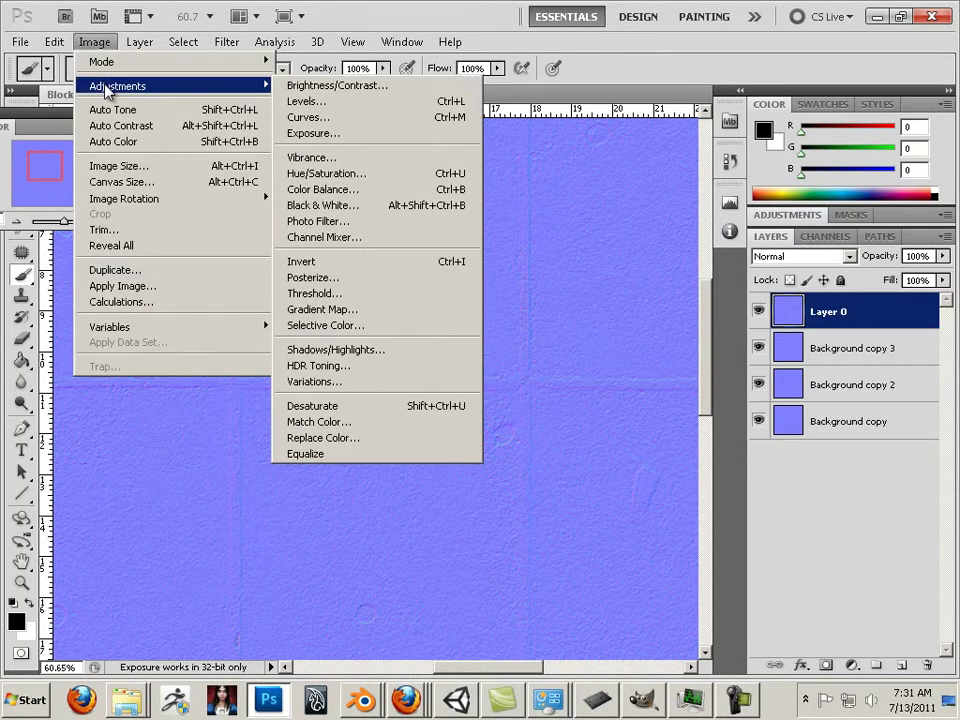
pyautogui.click(298, 101)
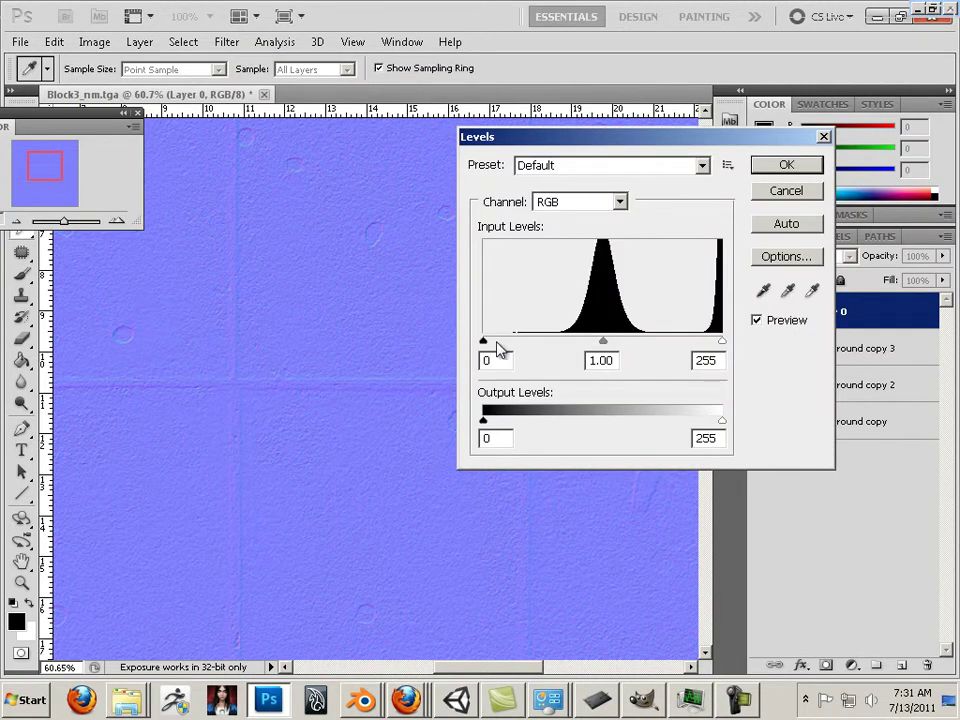
pyautogui.moveTo(486, 344); pyautogui.dragTo(519, 352)
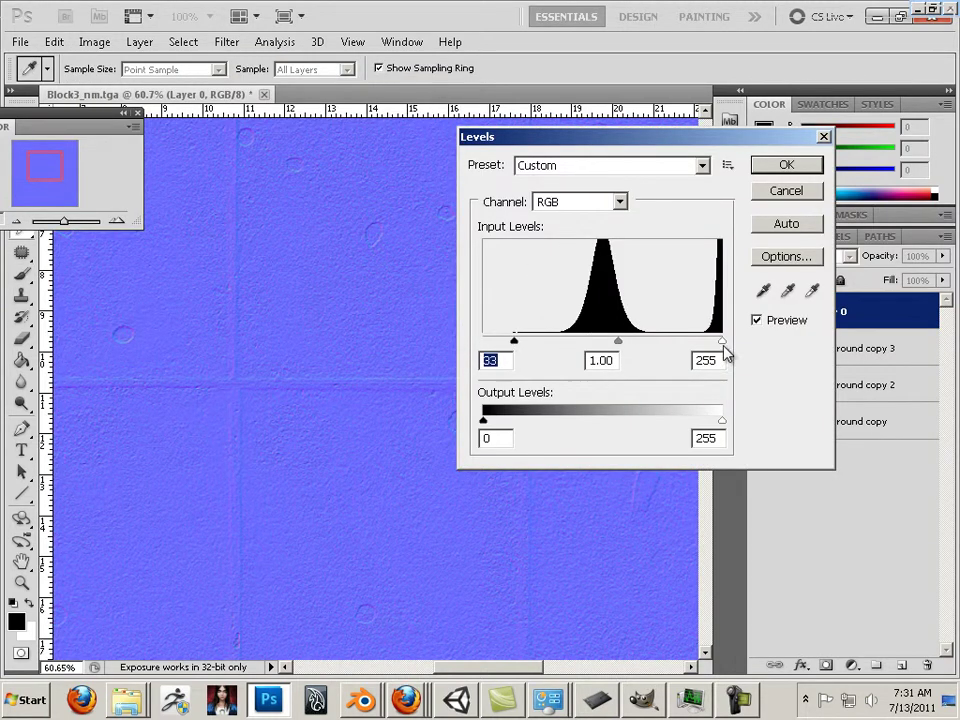
pyautogui.moveTo(724, 344); pyautogui.dragTo(679, 350)
pyautogui.moveTo(517, 341); pyautogui.dragTo(541, 343)
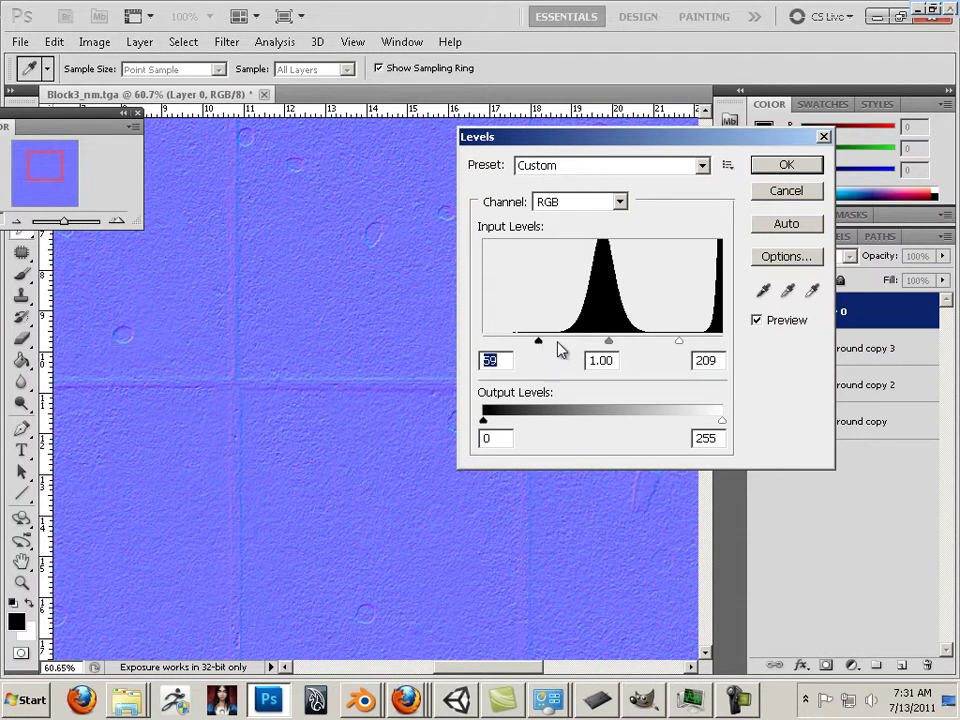
pyautogui.moveTo(678, 342); pyautogui.dragTo(670, 342)
pyautogui.click(670, 342)
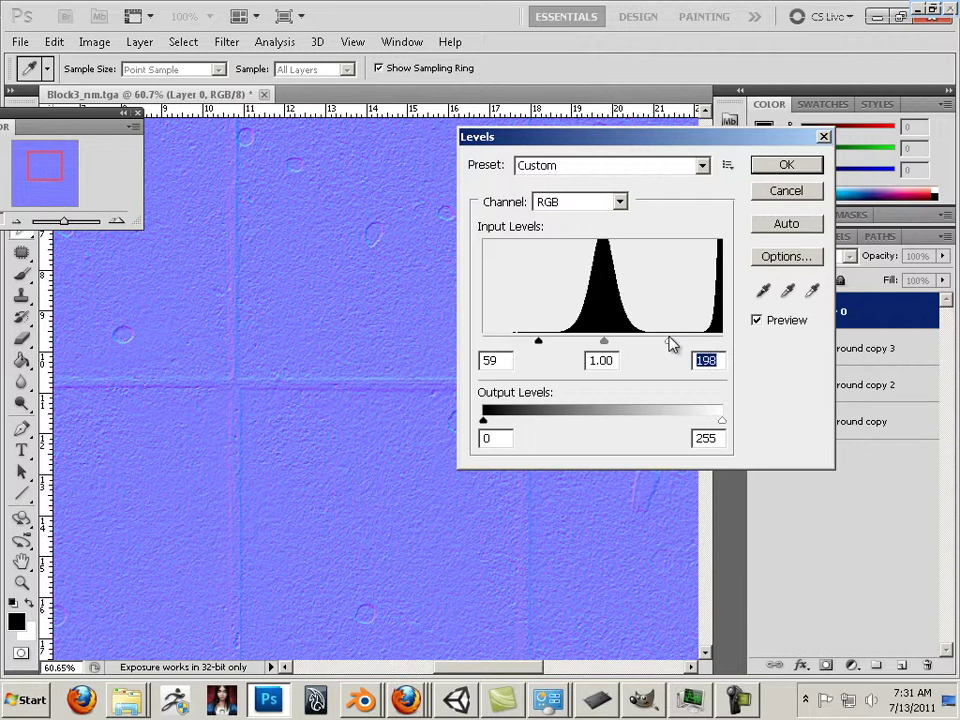
pyautogui.click(786, 165)
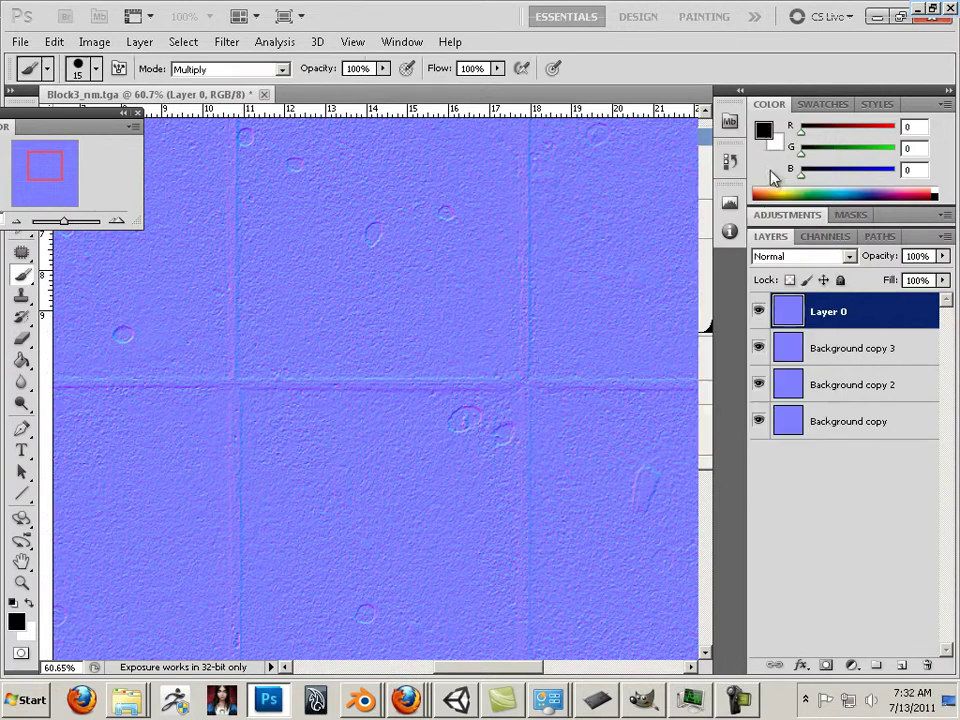
# Step: Apply Levels to Background copy 3 with input range 97–157
pyautogui.click(853, 348)
pyautogui.click(94, 41)
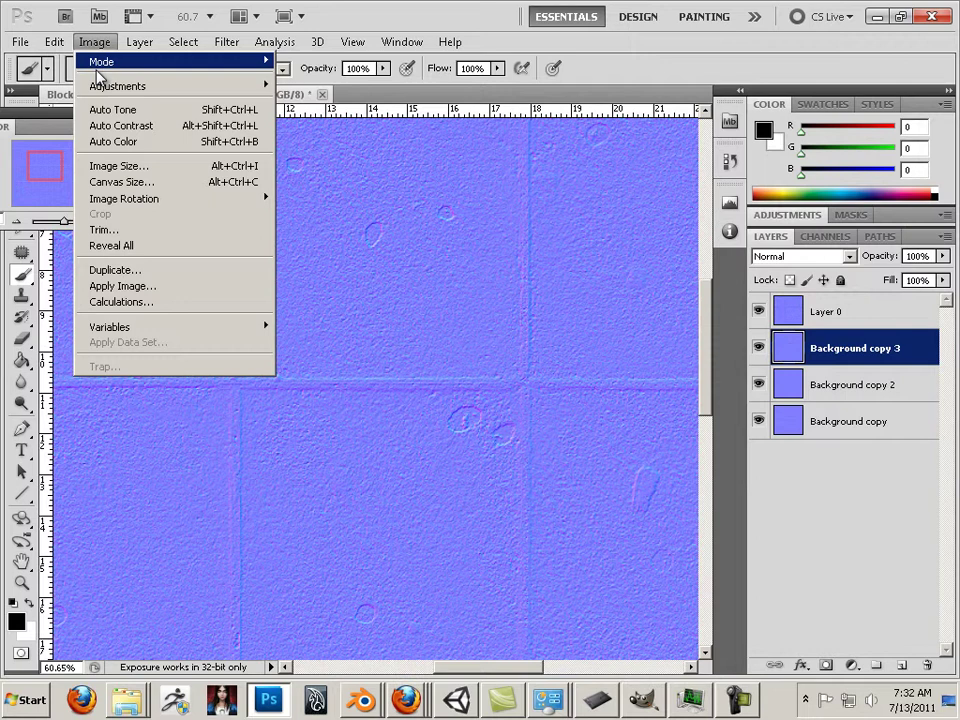
pyautogui.moveTo(141, 95)
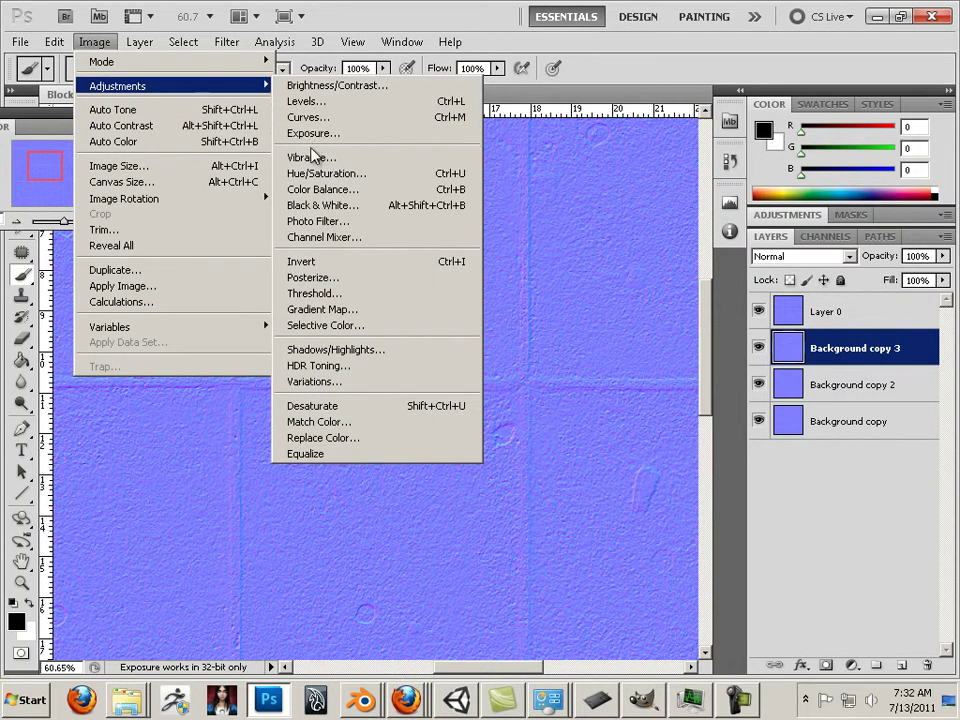
pyautogui.click(313, 101)
pyautogui.moveTo(723, 341); pyautogui.dragTo(630, 347)
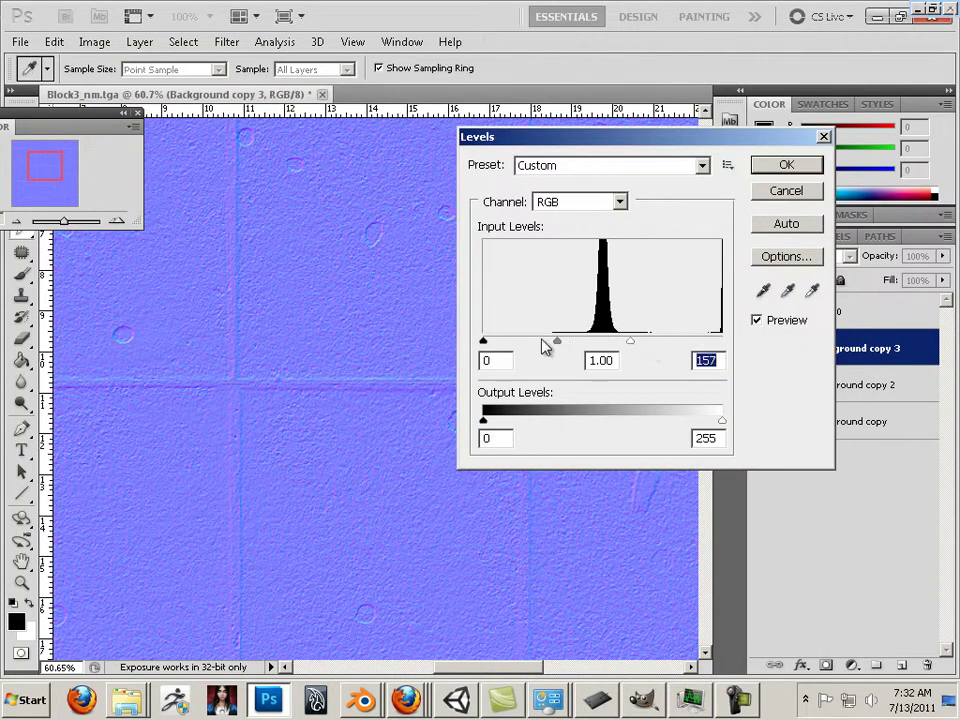
pyautogui.moveTo(484, 341); pyautogui.dragTo(578, 350)
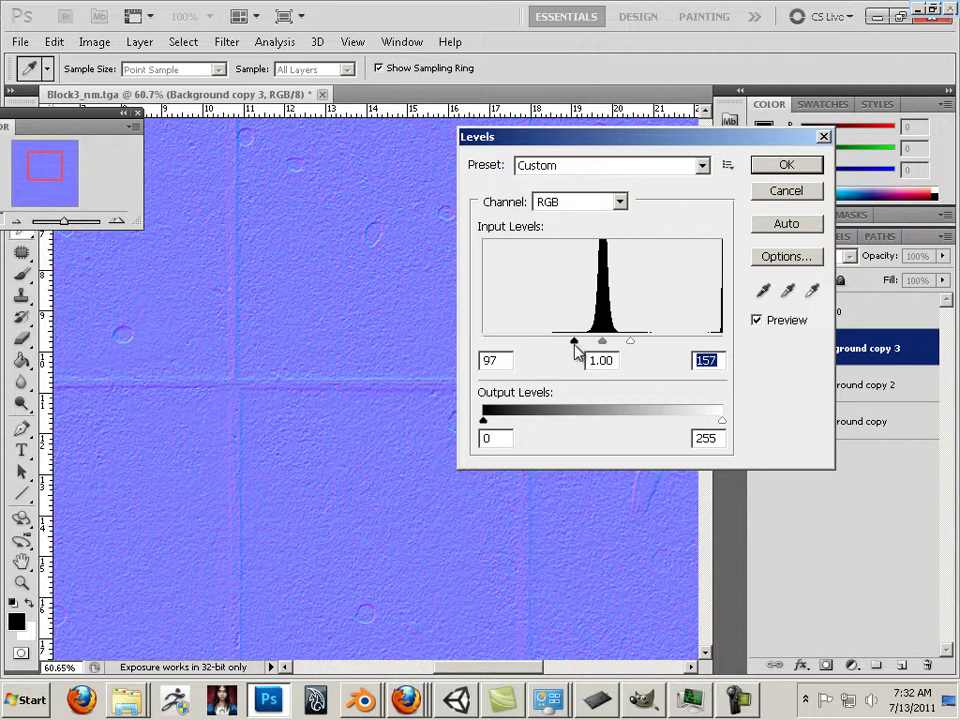
pyautogui.click(575, 344)
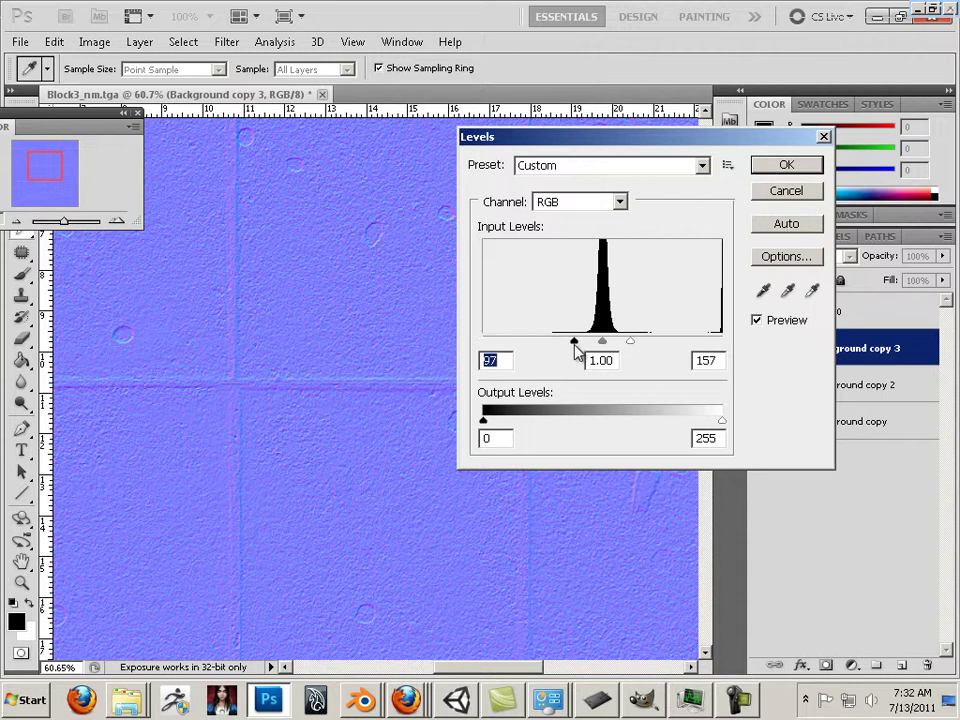
pyautogui.click(793, 170)
pyautogui.press('b')
# Step: Apply Levels to Background copy 2 with input range 104–150
pyautogui.click(784, 386)
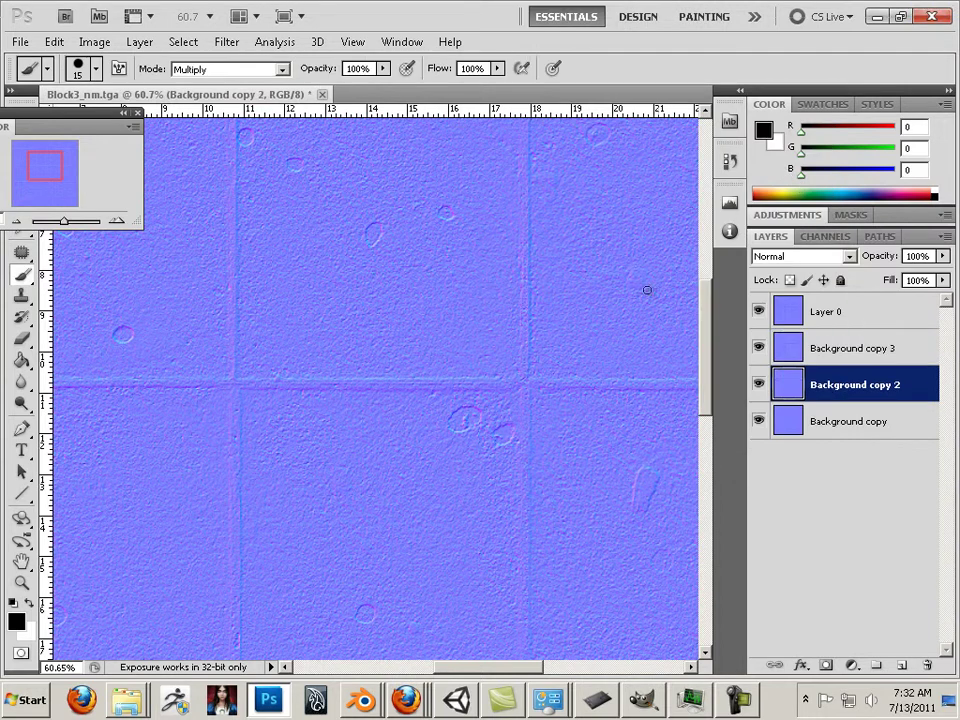
pyautogui.click(96, 42)
pyautogui.moveTo(118, 90)
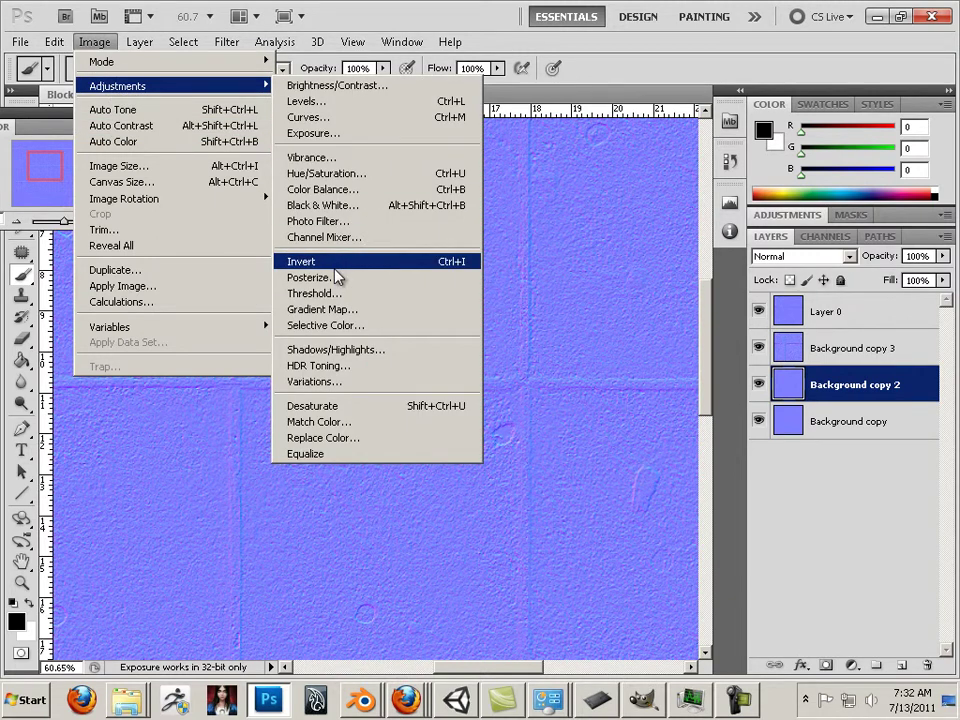
pyautogui.click(330, 101)
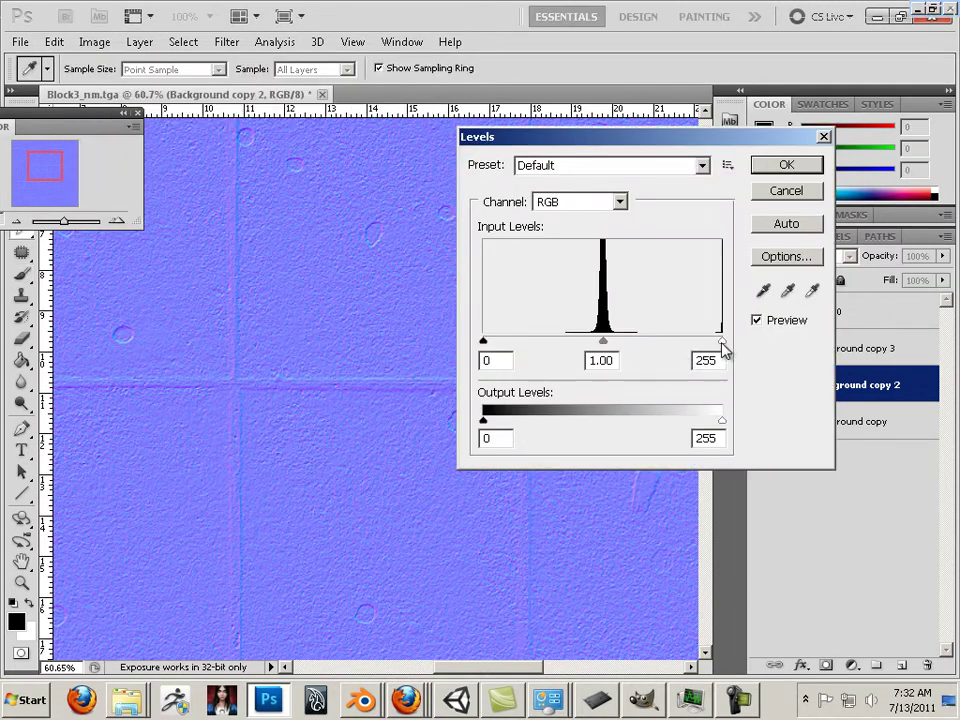
pyautogui.moveTo(722, 341); pyautogui.dragTo(624, 342)
pyautogui.moveTo(484, 342); pyautogui.dragTo(584, 346)
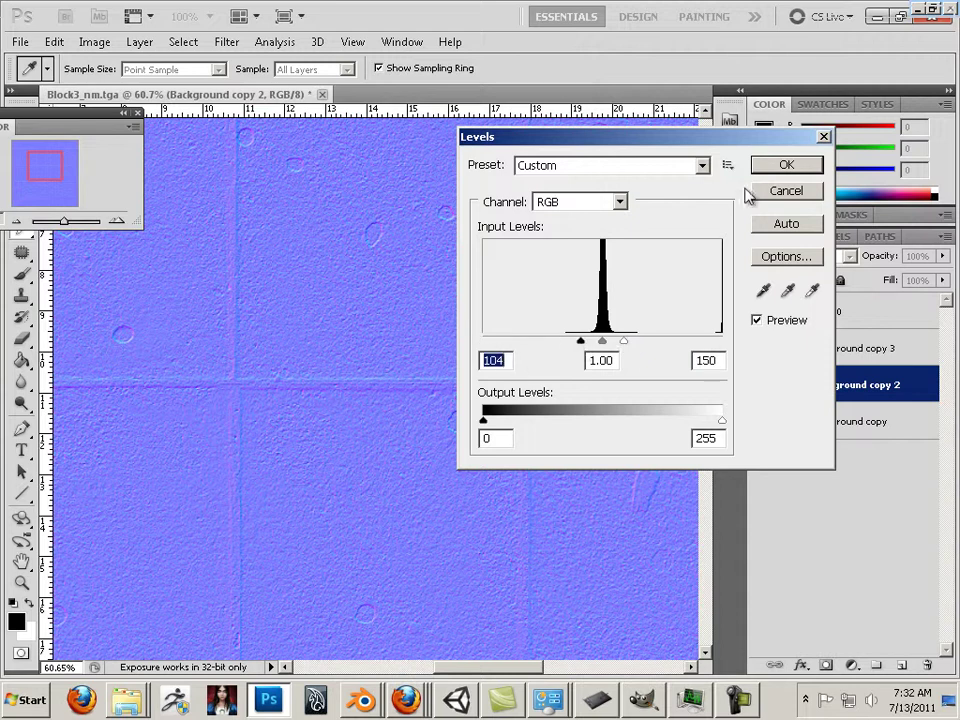
pyautogui.click(784, 165)
pyautogui.press('b')
# Step: Apply Levels to Background copy with input range 114–140
pyautogui.click(851, 421)
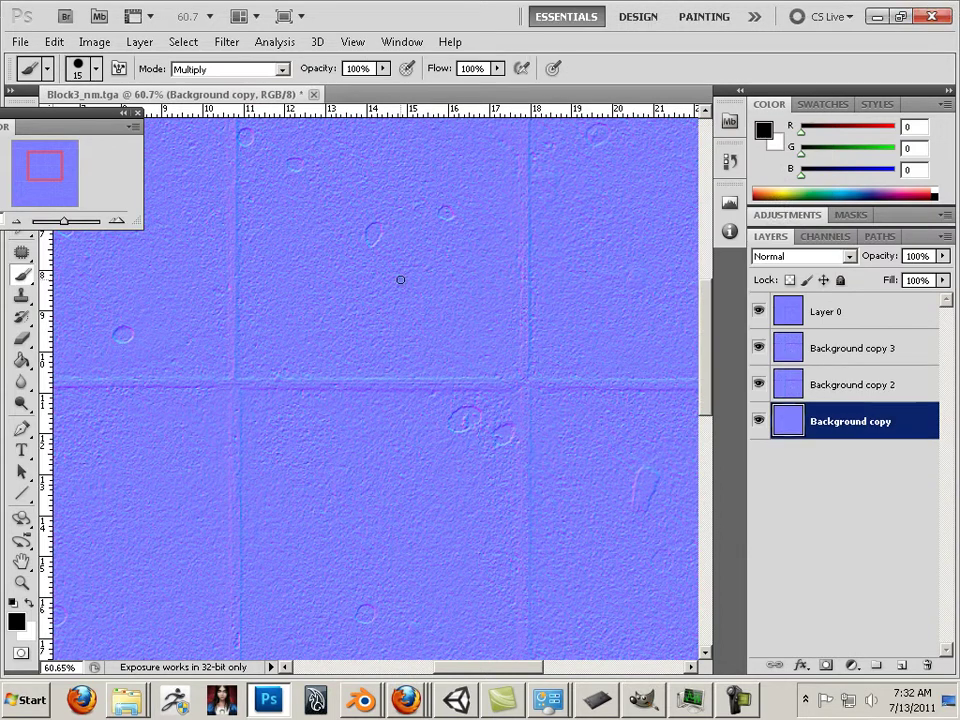
pyautogui.click(86, 45)
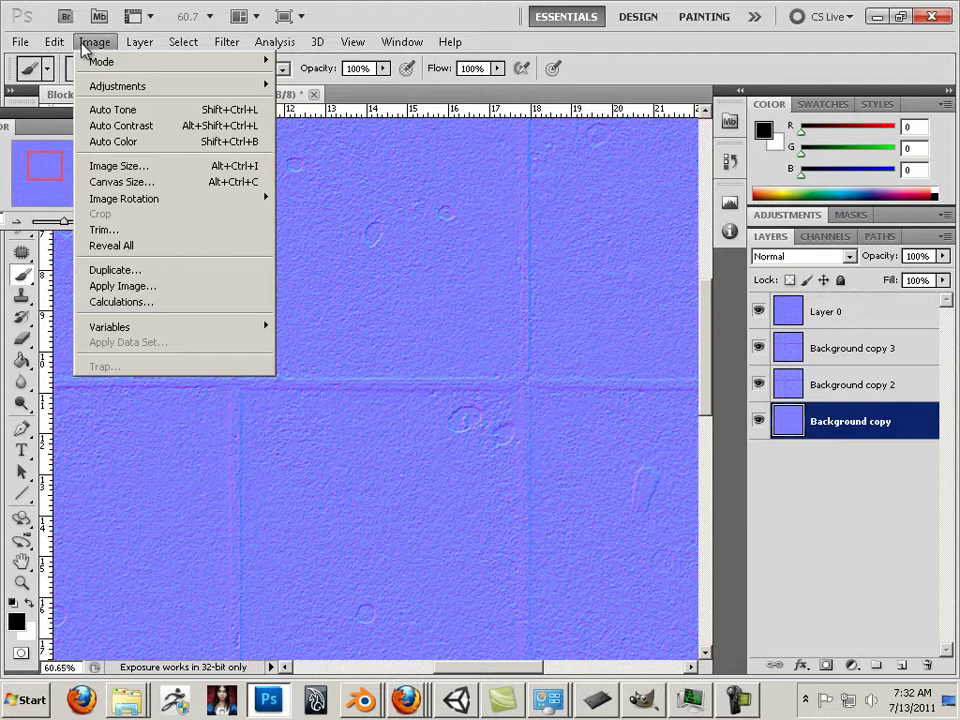
pyautogui.moveTo(120, 86)
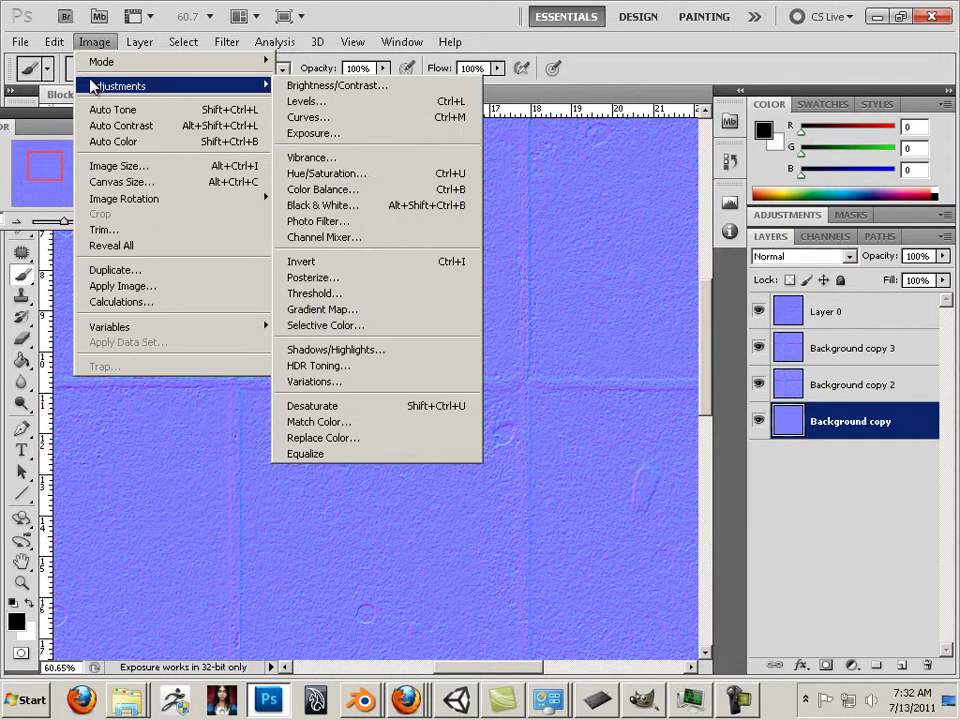
pyautogui.click(330, 103)
pyautogui.moveTo(722, 336); pyautogui.dragTo(614, 343)
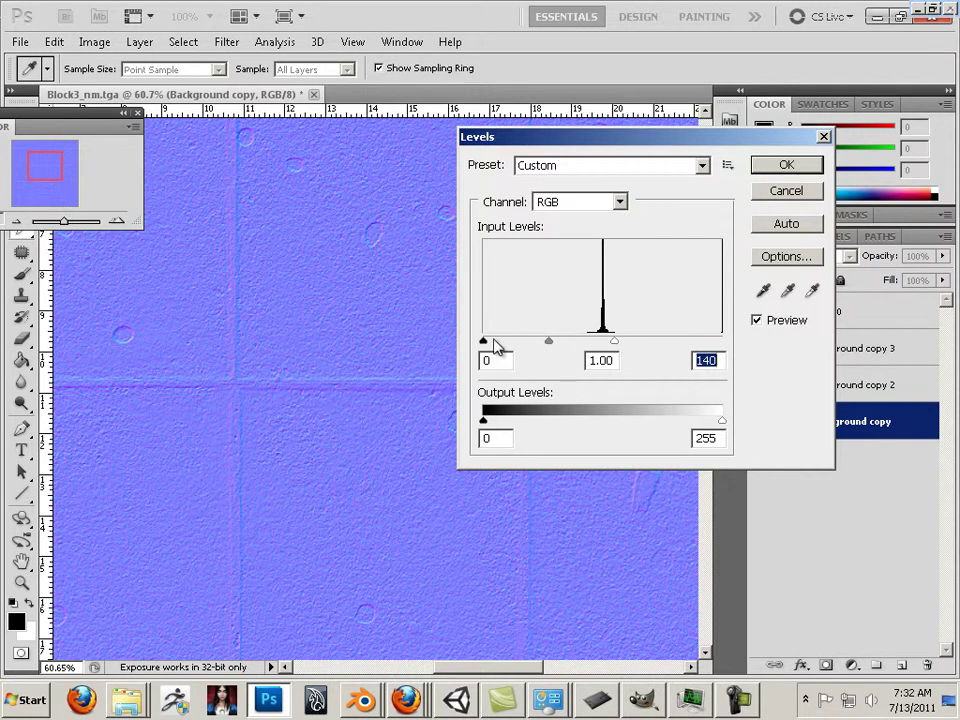
pyautogui.moveTo(491, 343); pyautogui.dragTo(592, 345)
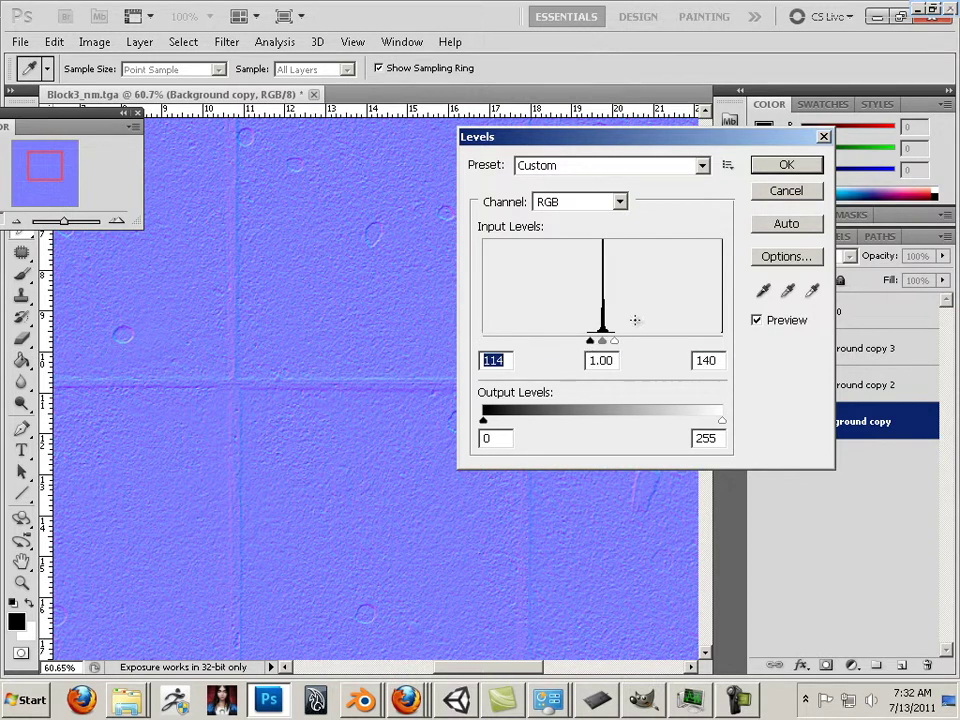
pyautogui.click(783, 165)
# Step: Create a new empty Layer 1 and move it below Background copy
pyautogui.press('b')
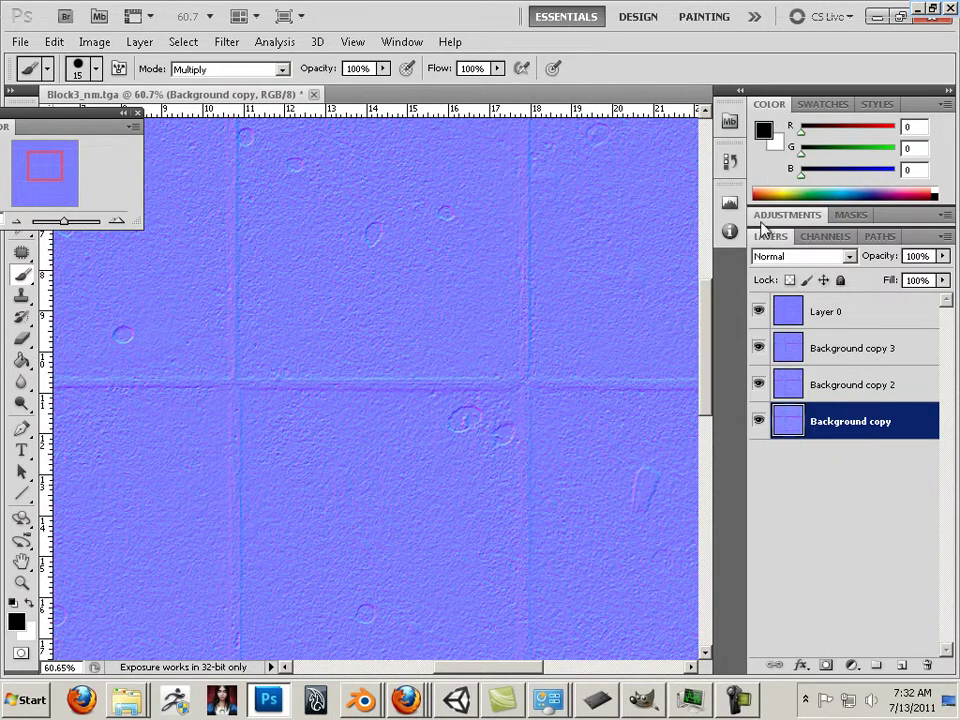
pyautogui.click(872, 314)
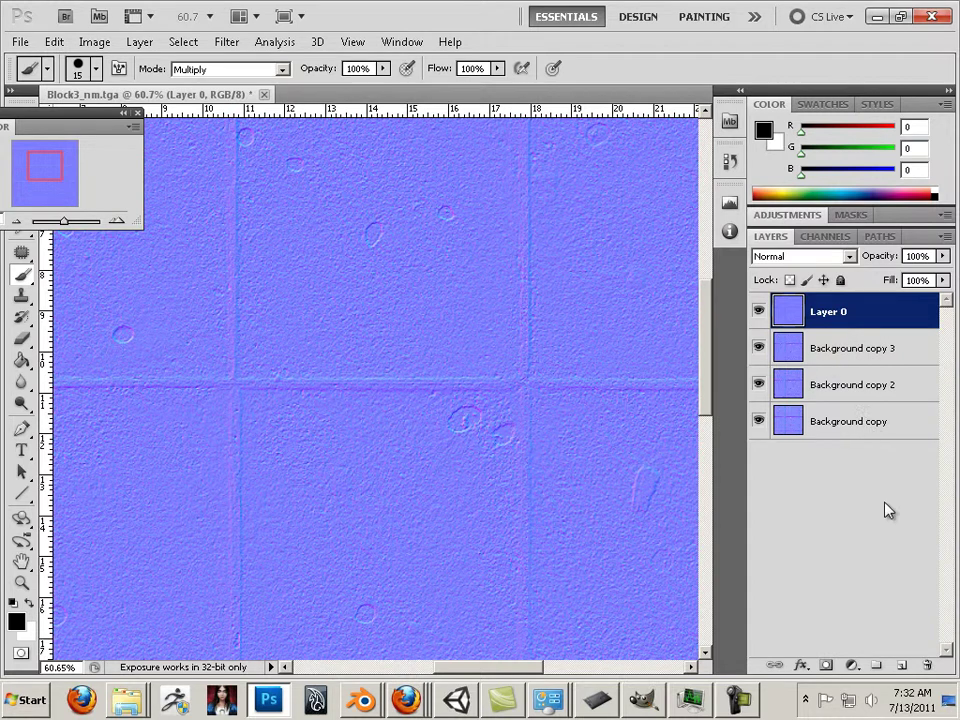
pyautogui.click(853, 470)
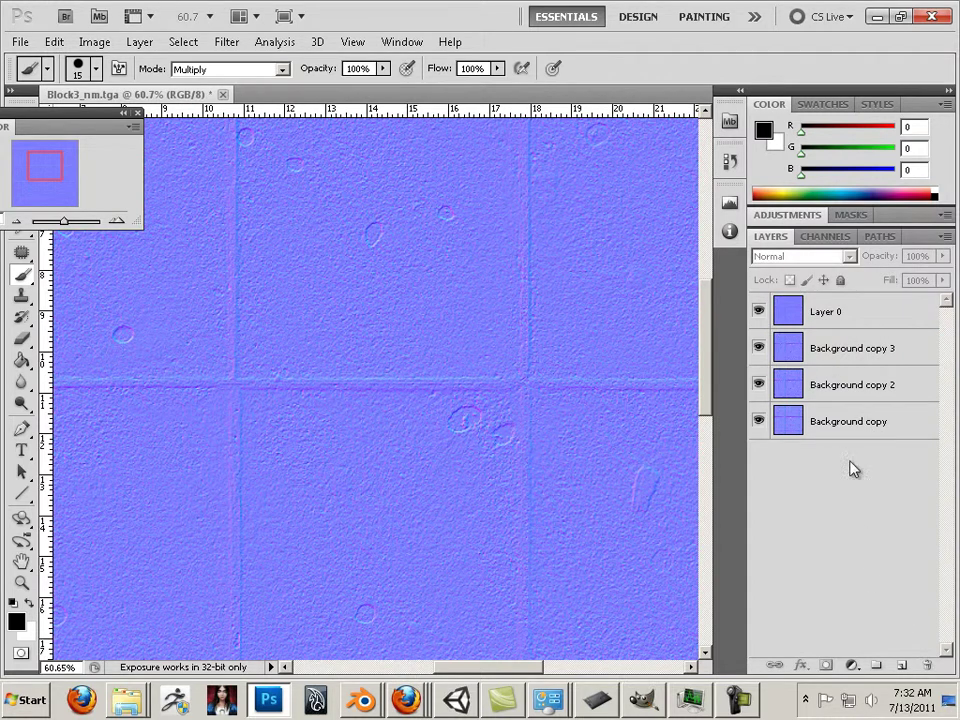
pyautogui.click(901, 667)
pyautogui.moveTo(831, 311); pyautogui.dragTo(845, 476)
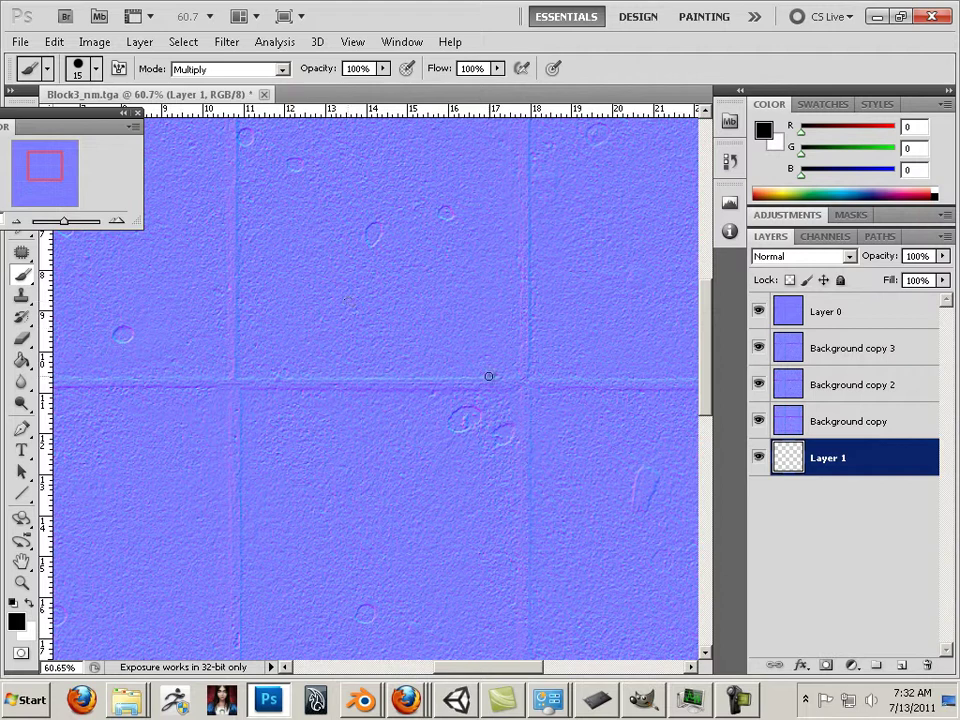
# Step: Drag the Navigator panel fully onto the screen
pyautogui.scroll(4, 472, 377)
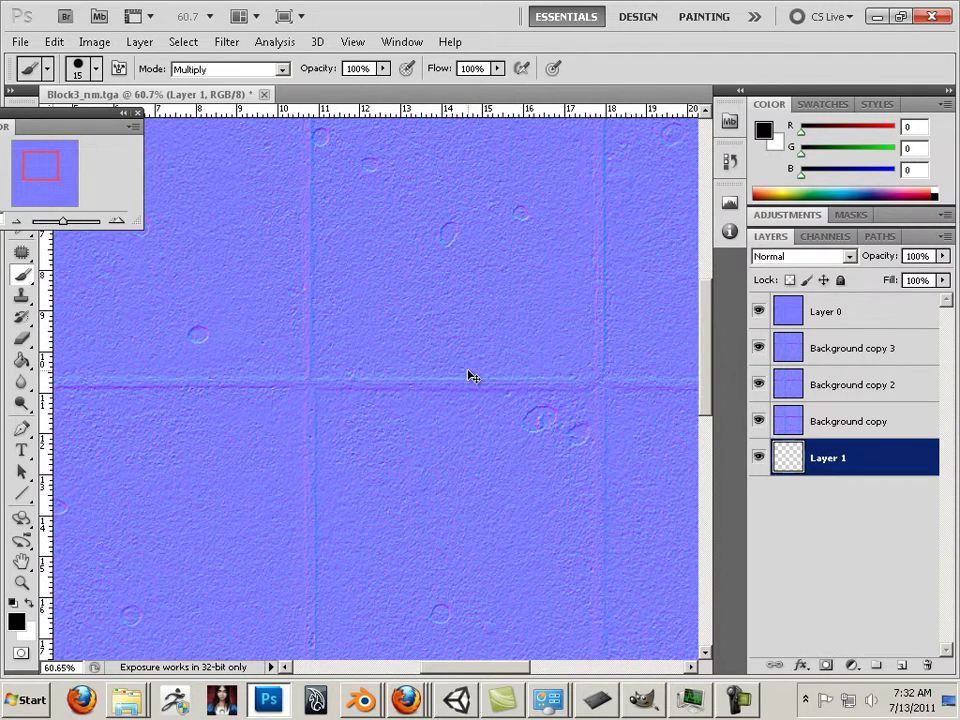
pyautogui.scroll(3, 418, 358)
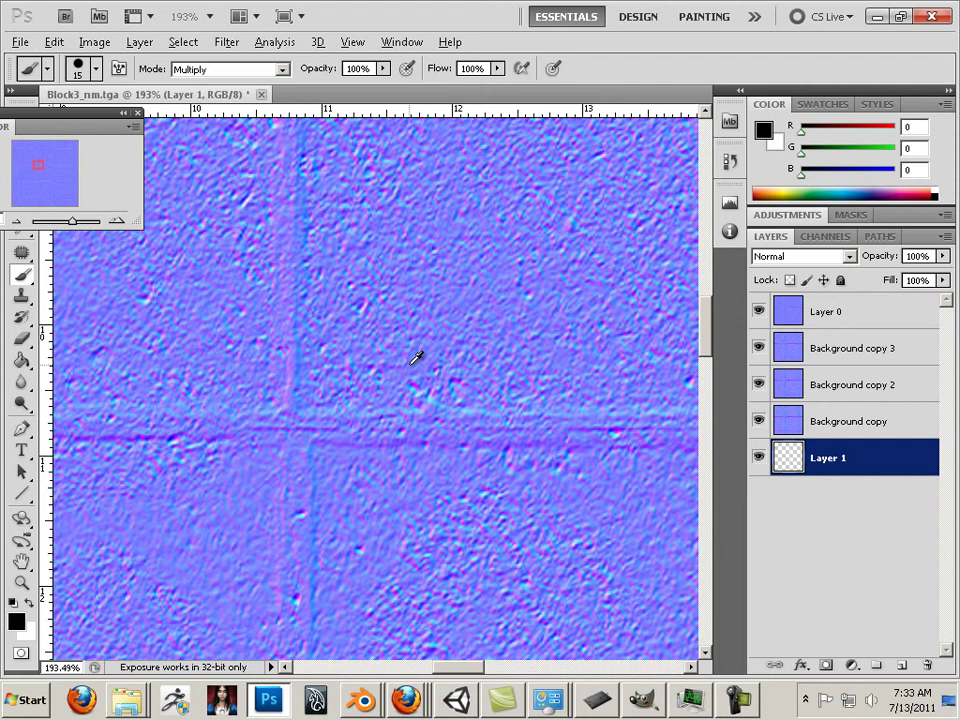
pyautogui.scroll(1, 418, 358)
pyautogui.scroll(-1, 418, 358)
pyautogui.press('alt')
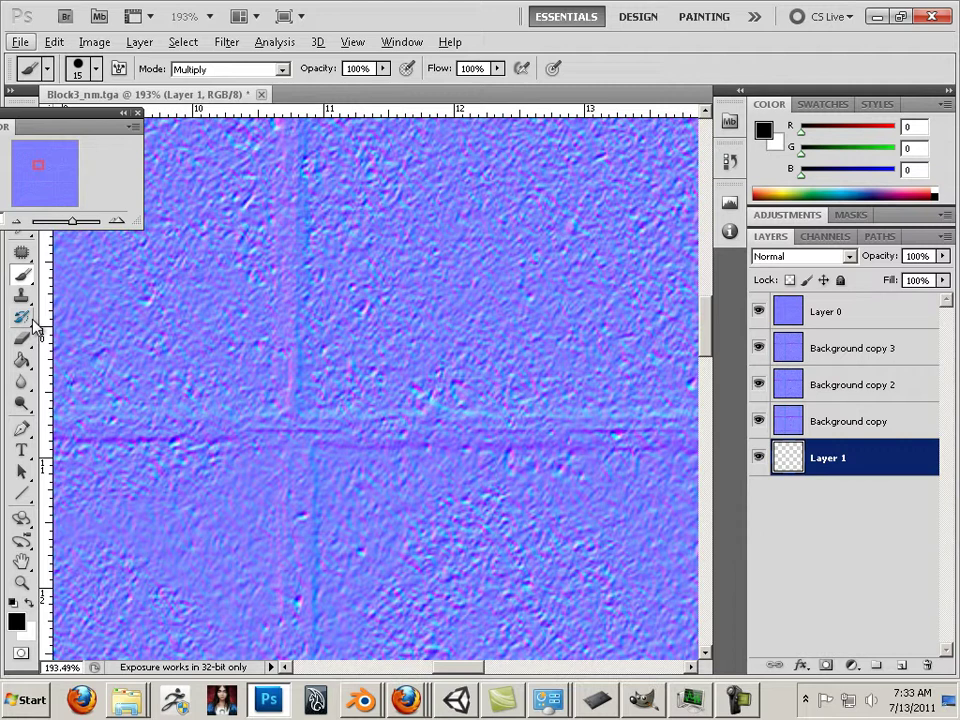
pyautogui.moveTo(53, 116); pyautogui.dragTo(537, 152)
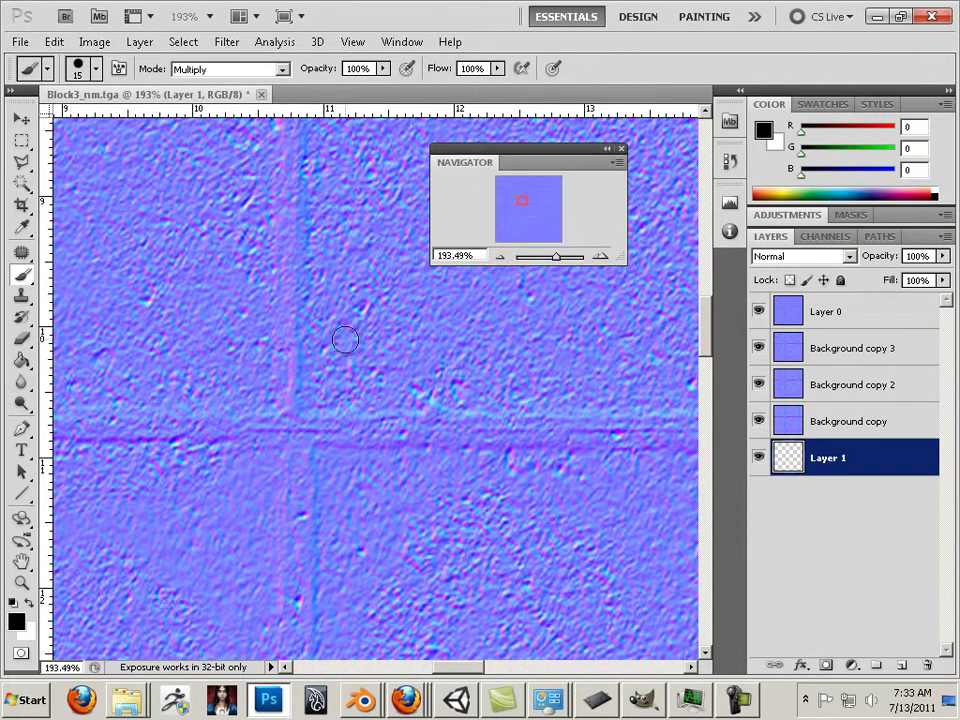
# Step: Hide the upper layers and sample the flat blue R128 G137 B255 with the Eyedropper
pyautogui.click(757, 312)
pyautogui.click(758, 348)
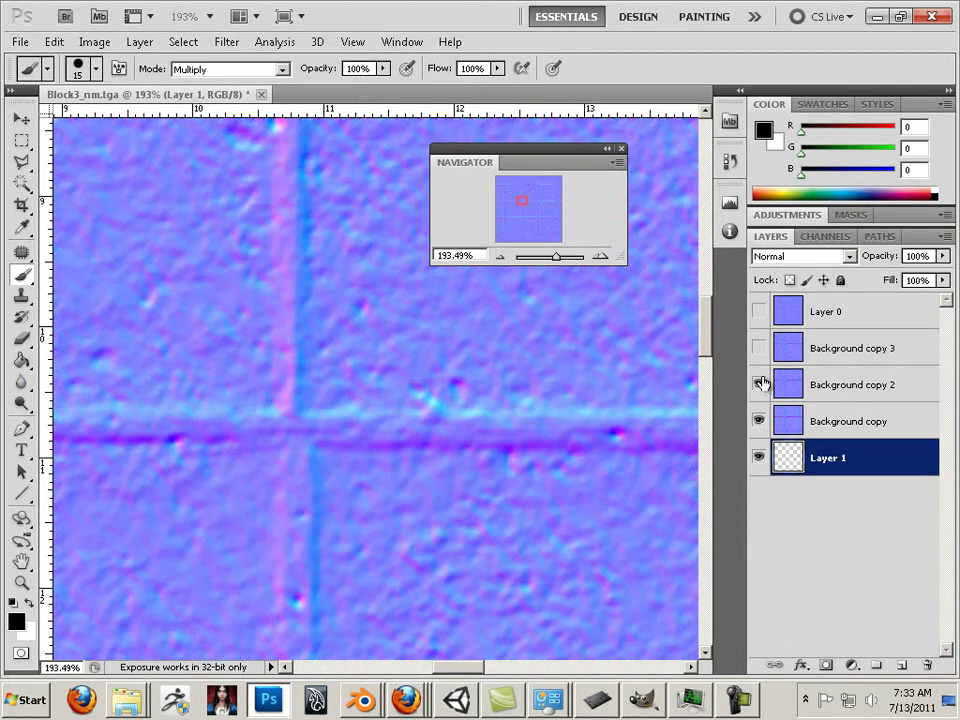
pyautogui.click(759, 385)
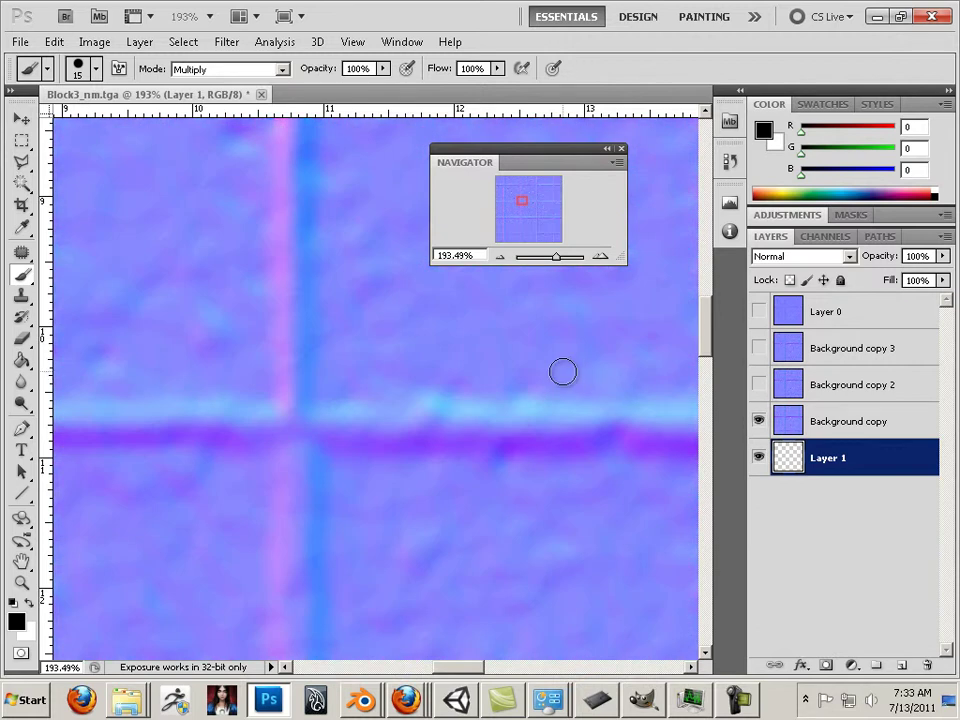
pyautogui.click(21, 227)
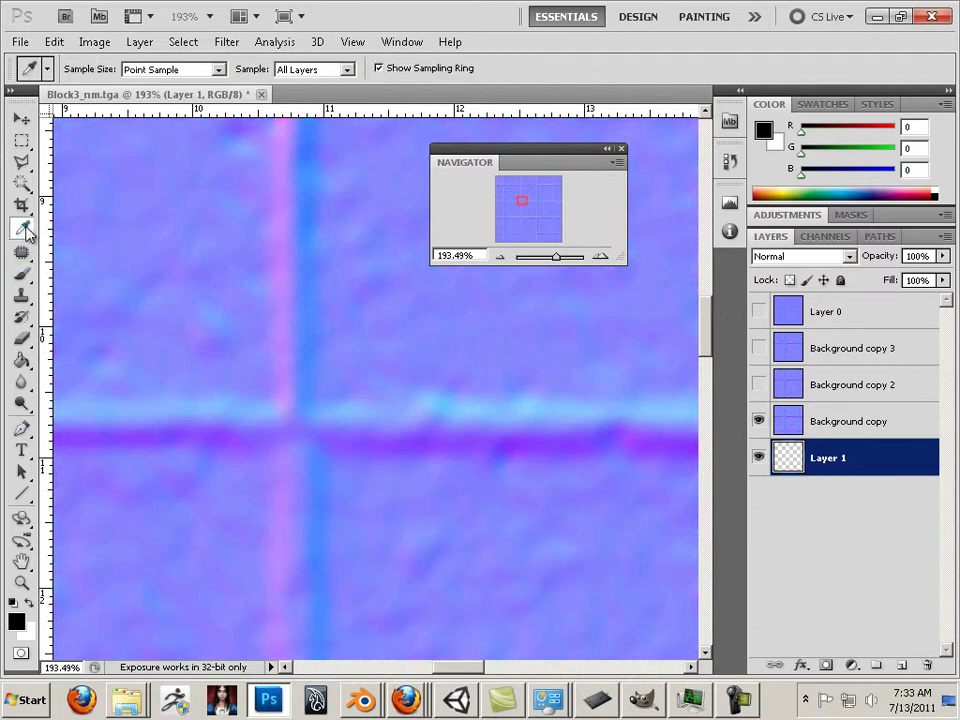
pyautogui.click(500, 349)
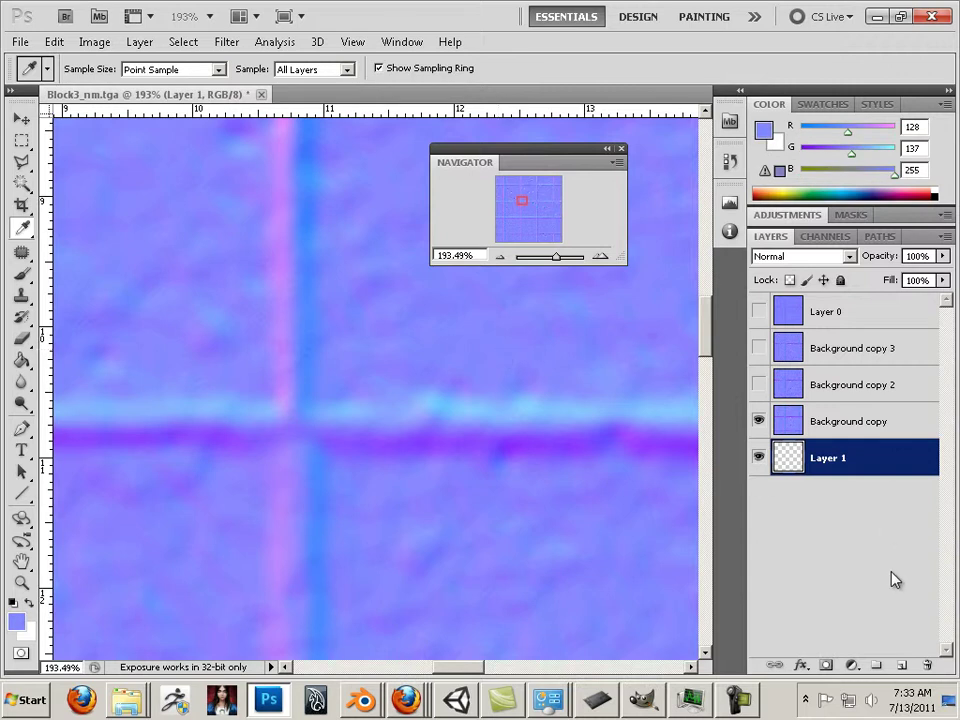
# Step: Paint Bucket fill Layer 1 with the sampled blue, then show Background copy and copy 2
pyautogui.click(21, 360)
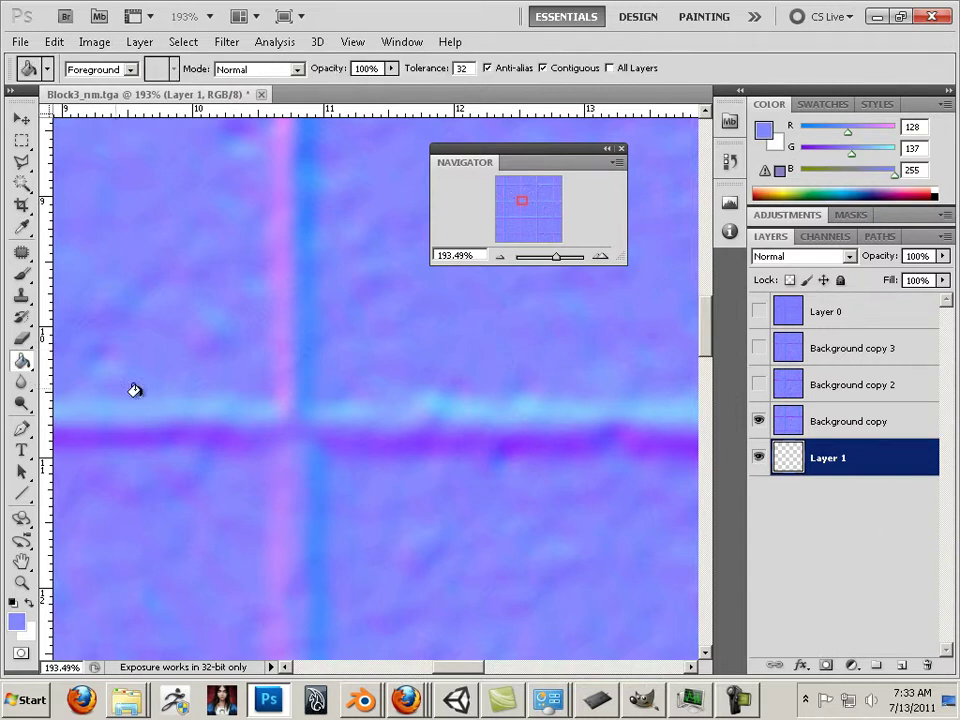
pyautogui.click(758, 421)
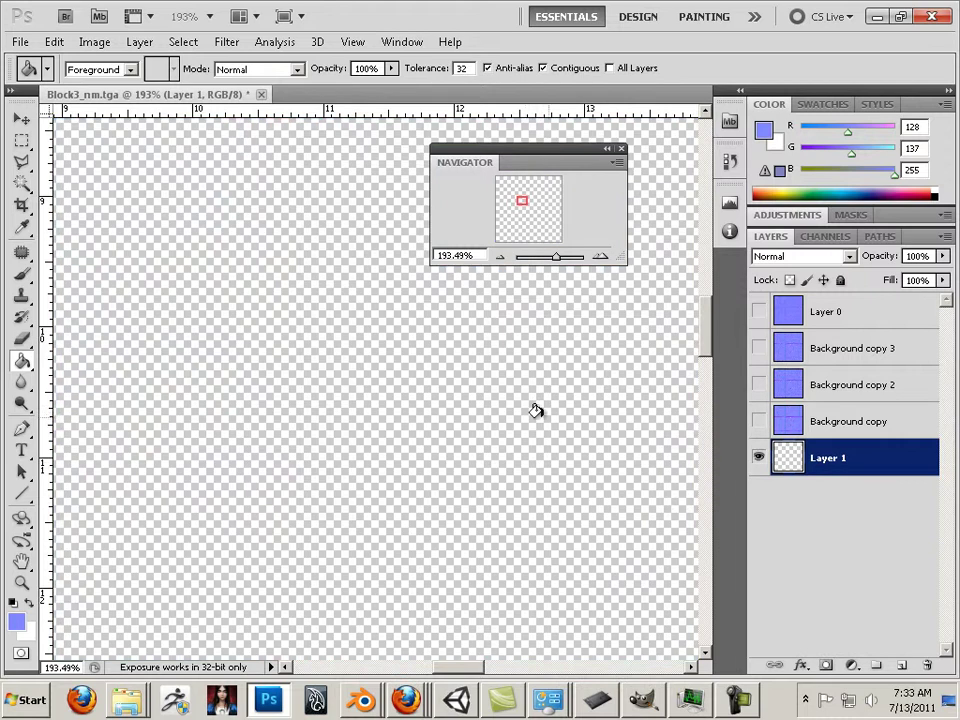
pyautogui.click(530, 418)
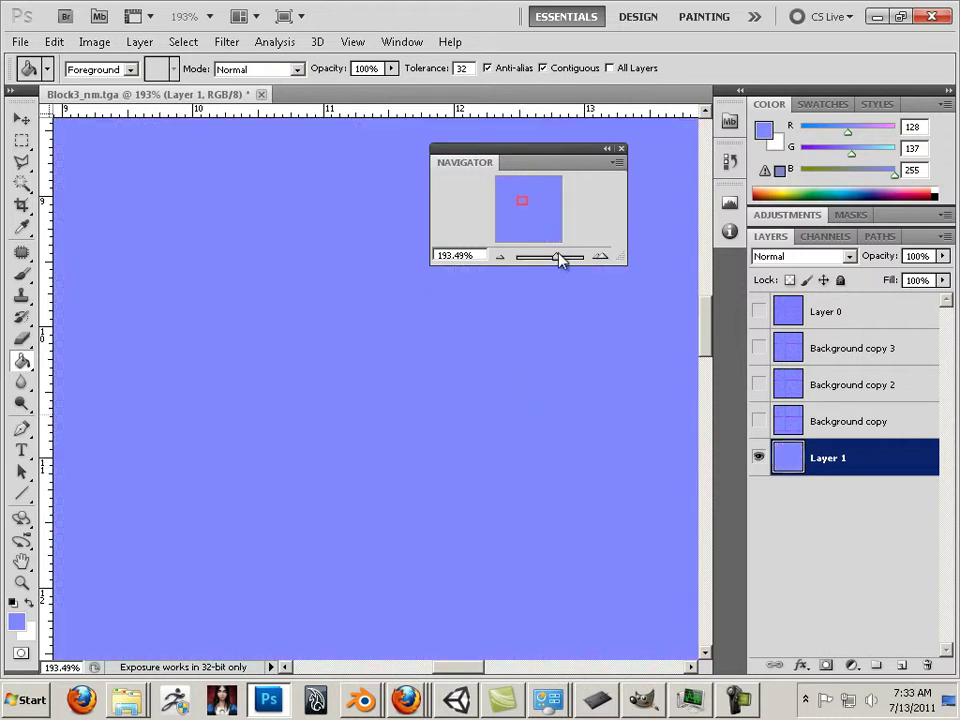
pyautogui.click(758, 421)
pyautogui.click(758, 384)
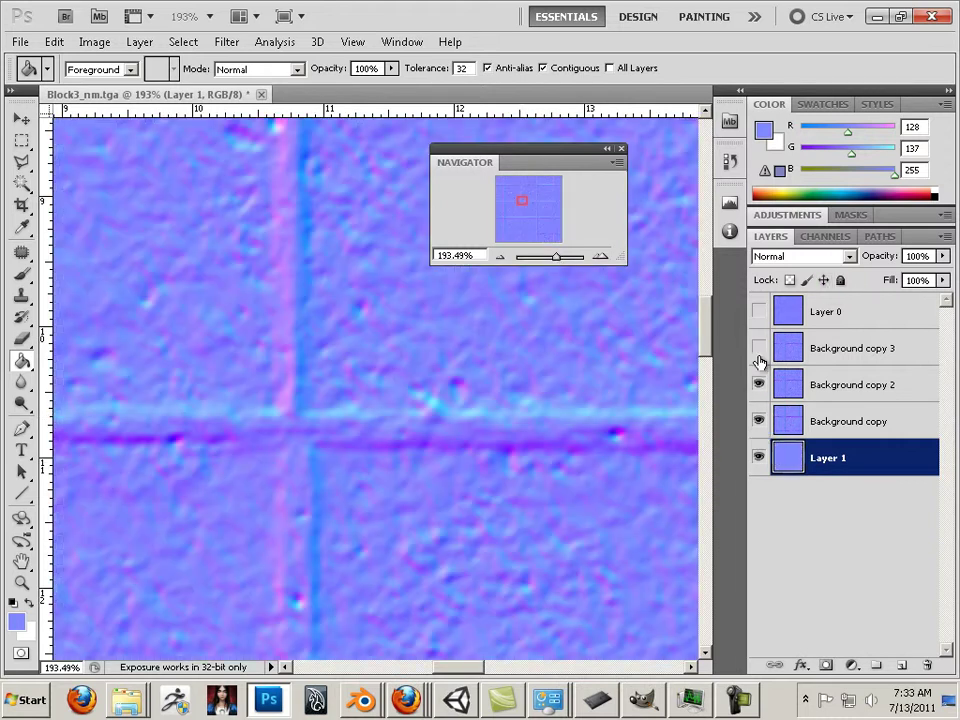
# Step: Show Background copy 3 and Layer 0 again, and set Layer 0 to Overlay
pyautogui.click(758, 348)
pyautogui.click(758, 318)
pyautogui.click(852, 313)
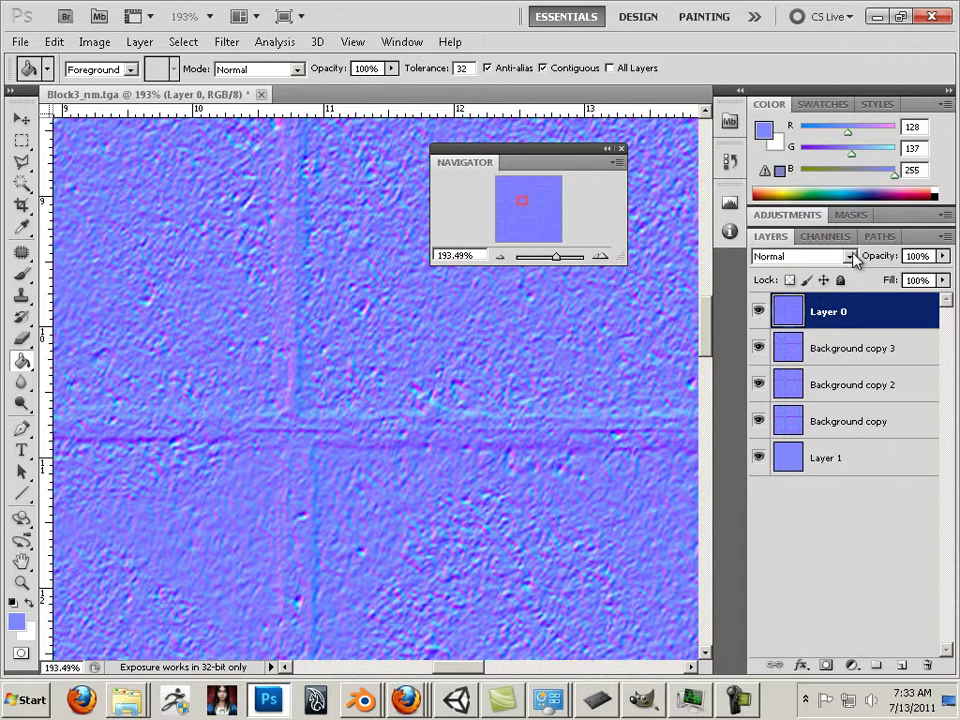
pyautogui.click(850, 257)
pyautogui.click(786, 236)
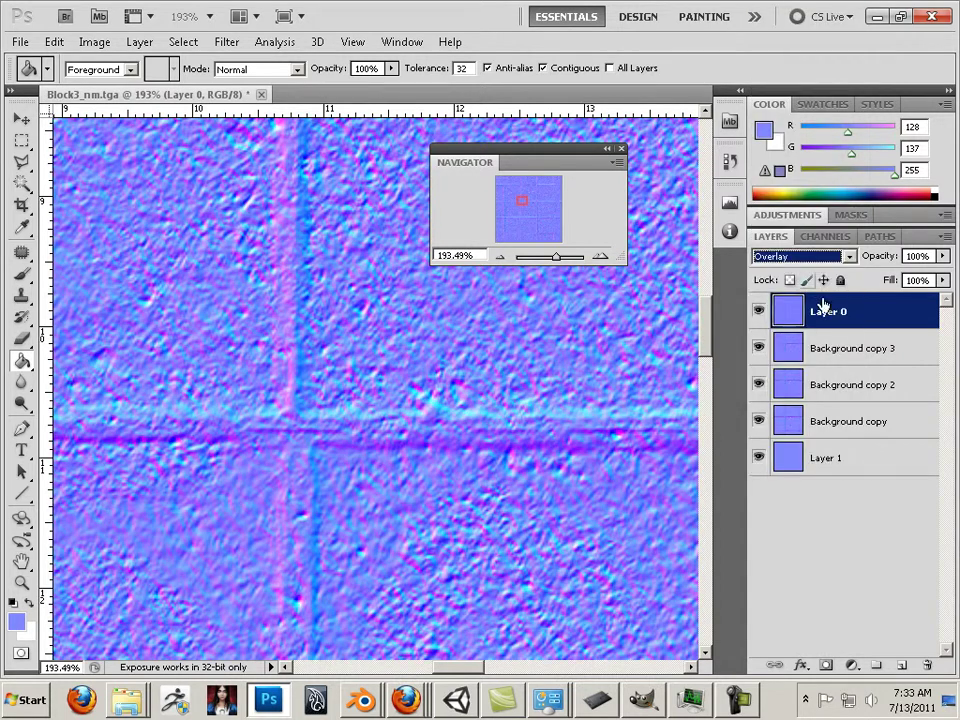
# Step: Set Background copy 3, Background copy 2 and Background copy to Overlay blend mode
pyautogui.click(863, 349)
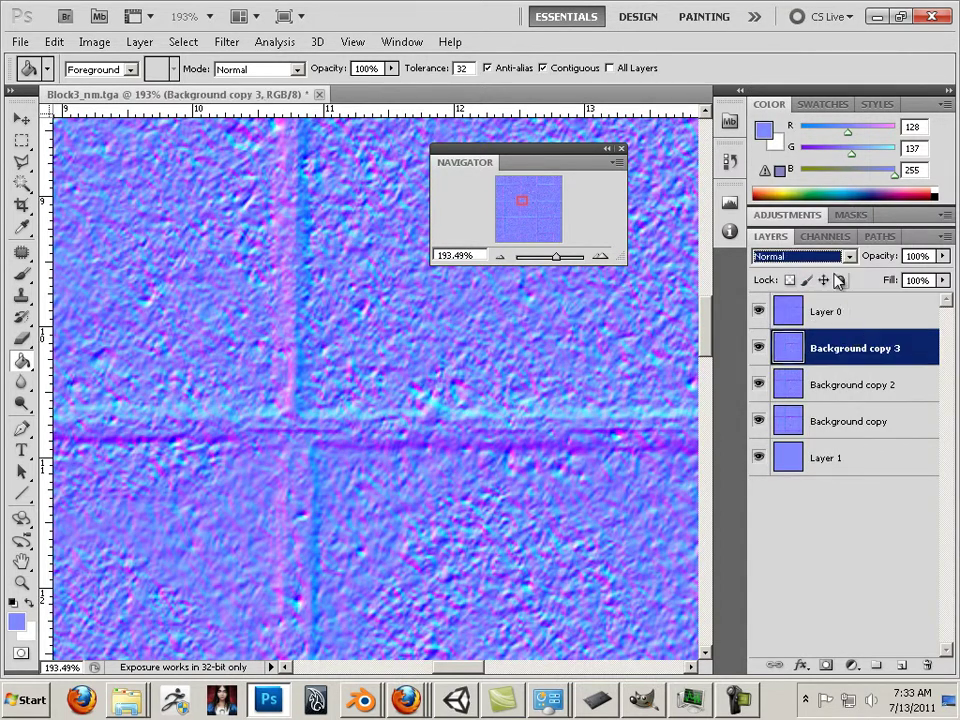
pyautogui.click(831, 257)
pyautogui.click(784, 233)
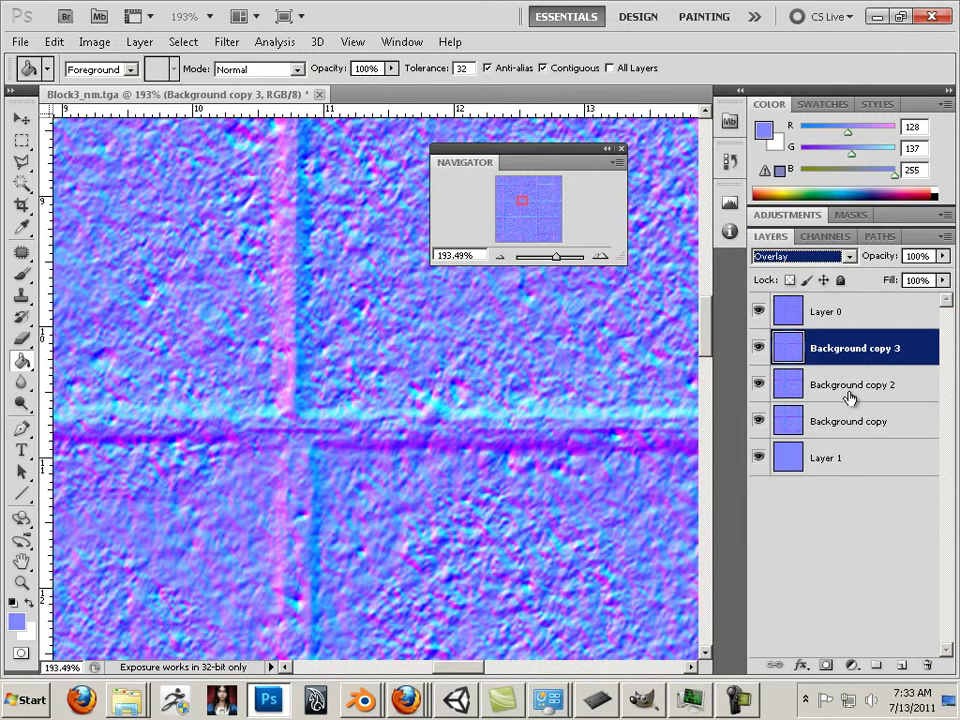
pyautogui.click(851, 397)
pyautogui.click(831, 257)
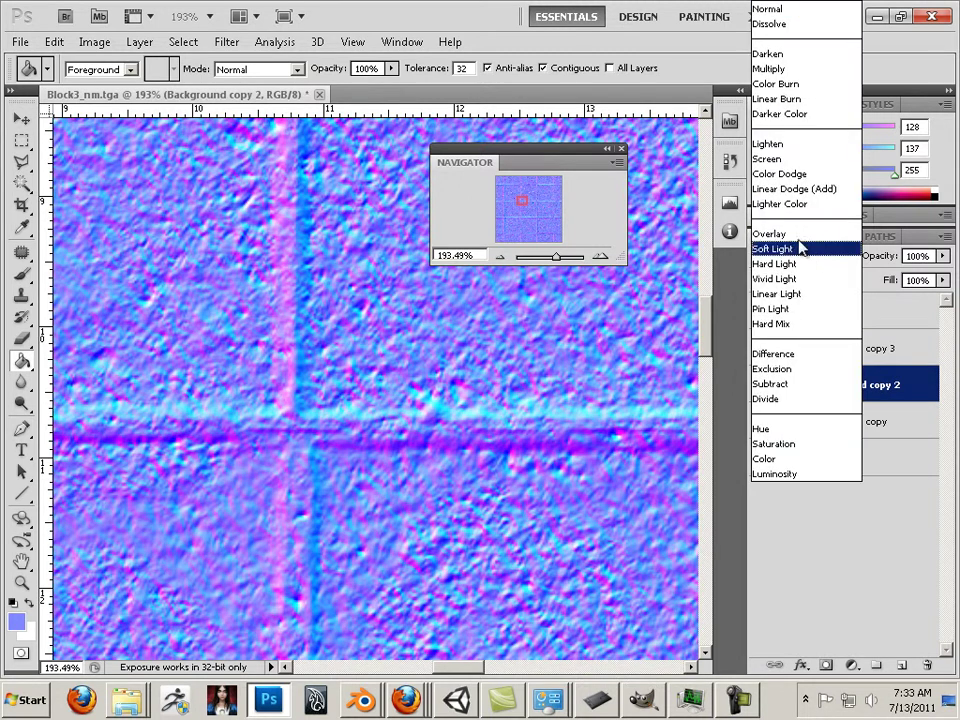
pyautogui.click(790, 237)
pyautogui.click(842, 420)
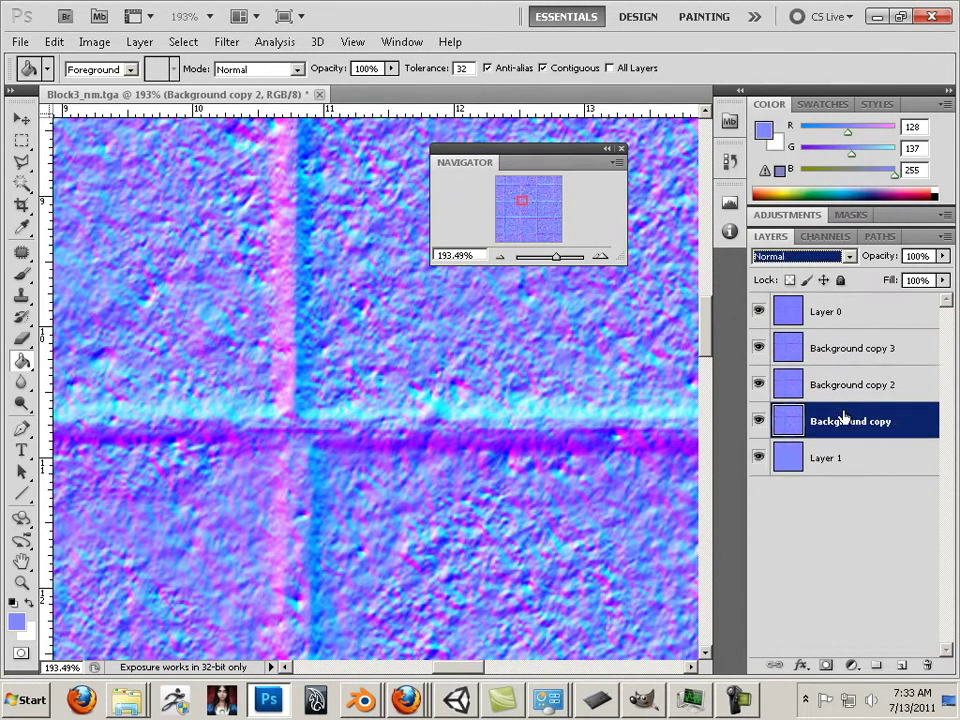
pyautogui.click(848, 257)
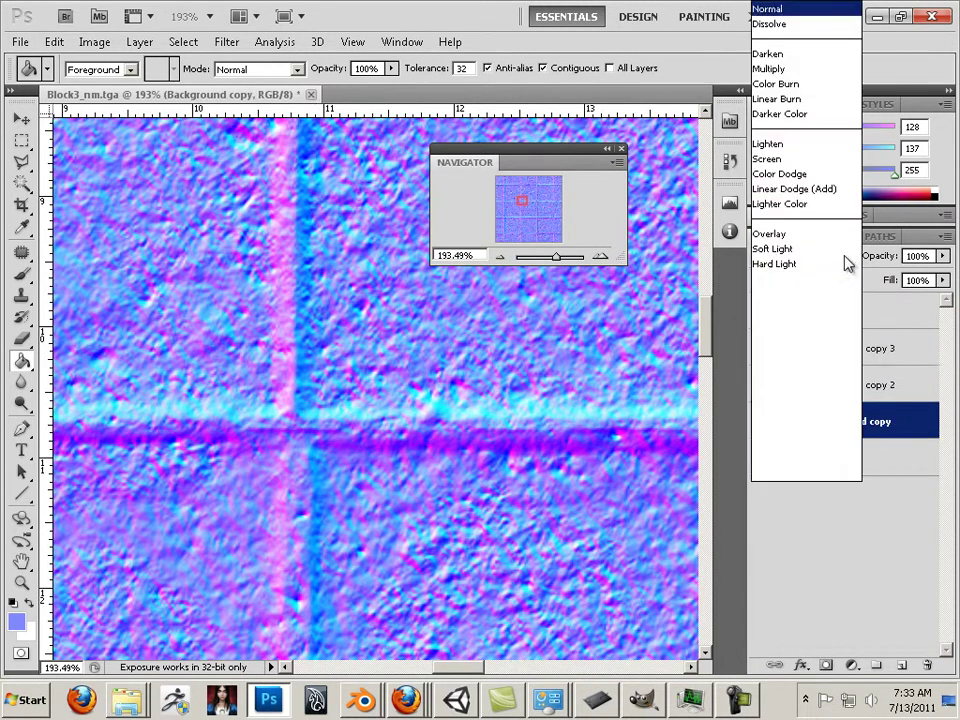
pyautogui.click(788, 233)
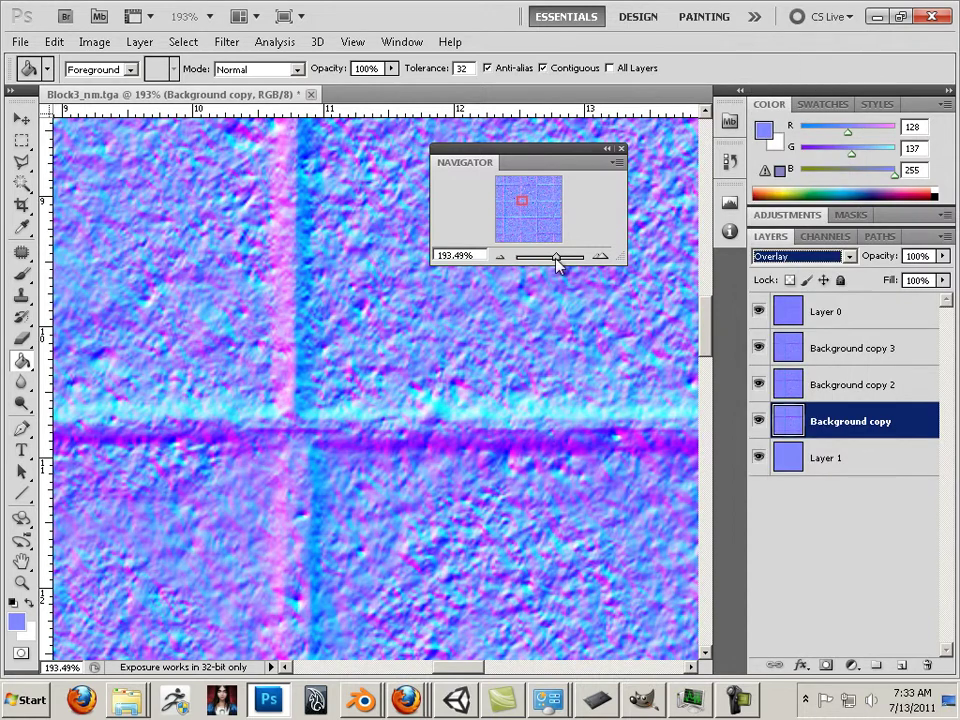
# Step: Inspect the tiled texture with the Navigator, zooming out to 28.65%, and select Layer 0
pyautogui.moveTo(557, 259); pyautogui.dragTo(547, 262)
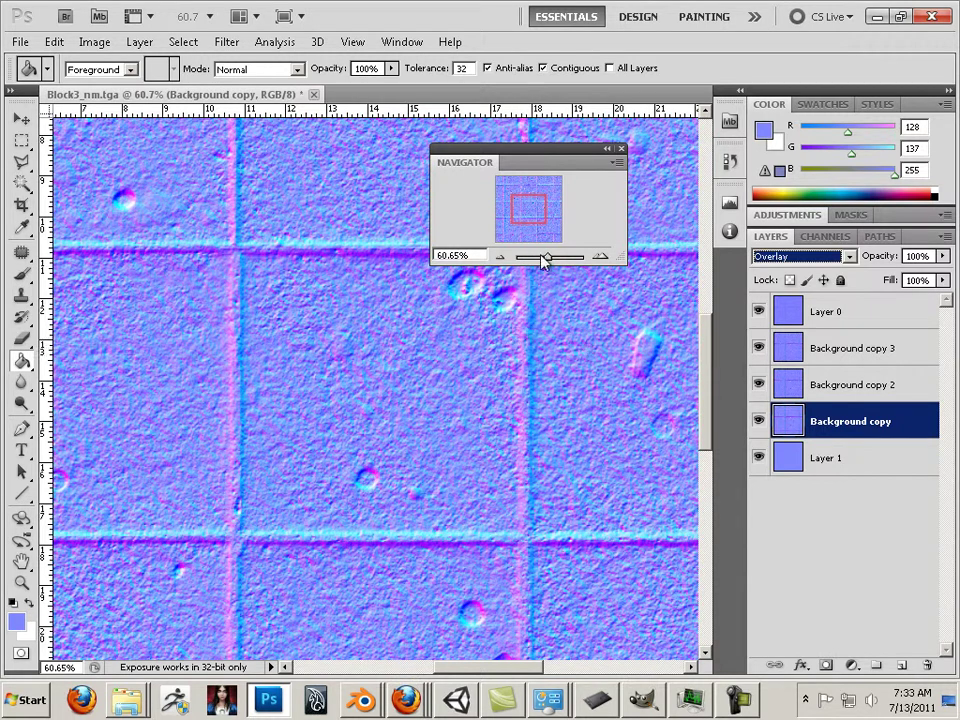
pyautogui.moveTo(547, 262); pyautogui.dragTo(549, 259)
pyautogui.moveTo(516, 206); pyautogui.dragTo(533, 203)
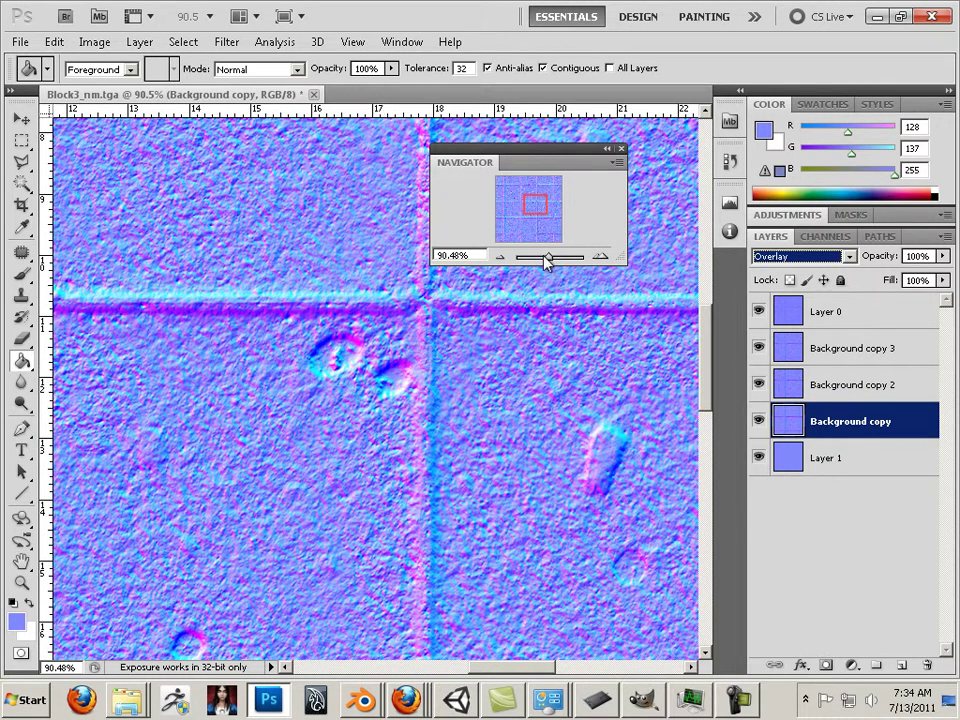
pyautogui.moveTo(547, 262); pyautogui.dragTo(543, 260)
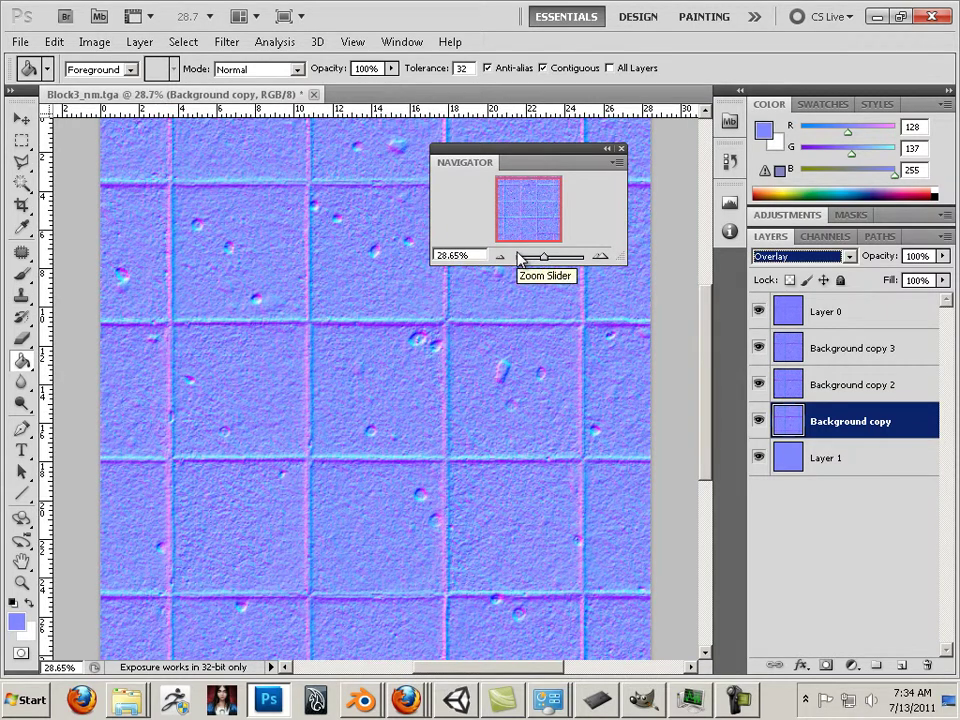
pyautogui.click(887, 317)
# Step: Uncheck the blue channel in Layer 0's advanced blending, then confirm Background copy 3's Layer Style
pyautogui.doubleClick(893, 317)
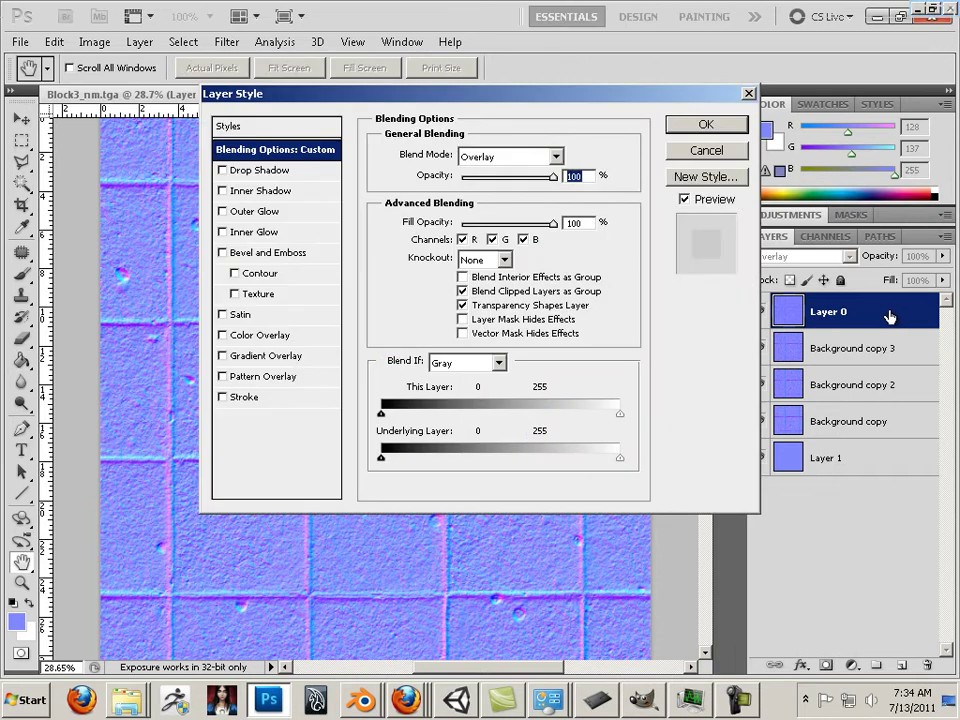
pyautogui.click(523, 240)
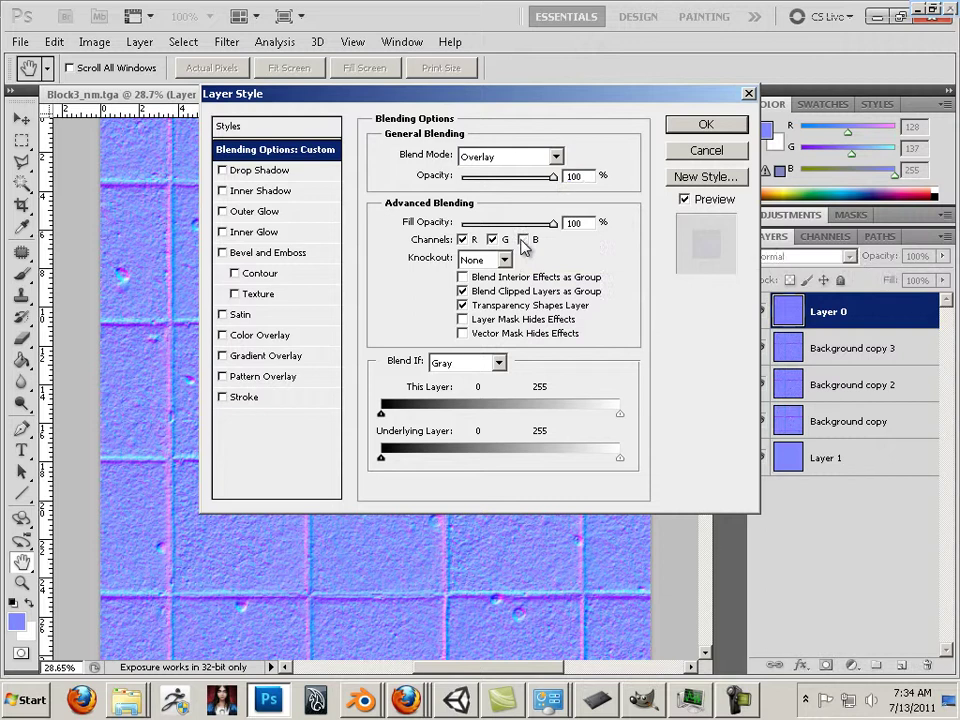
pyautogui.click(686, 128)
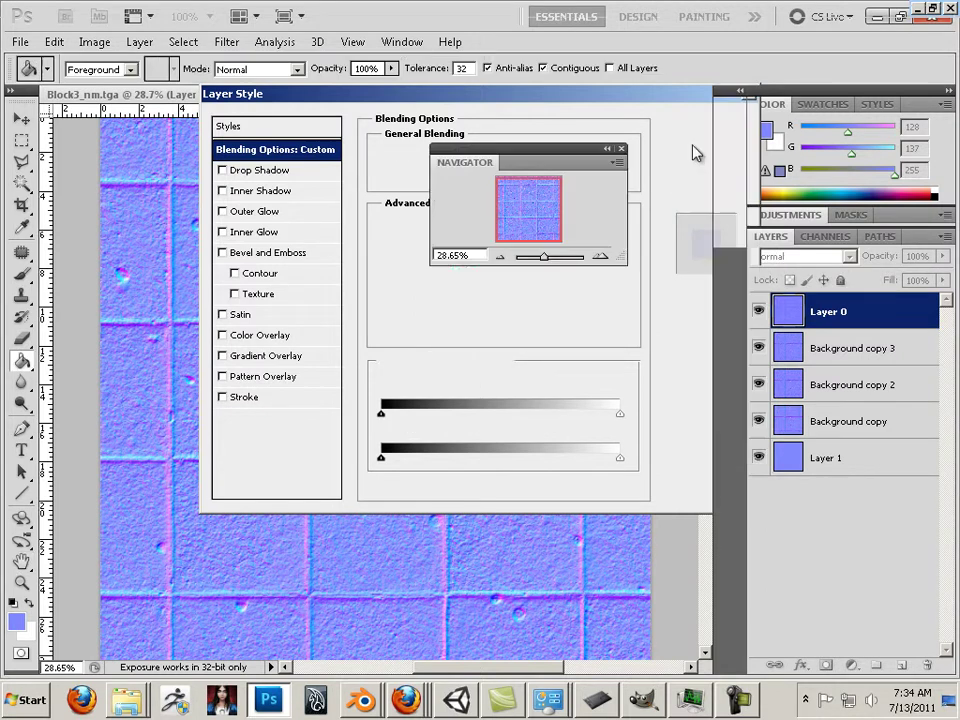
pyautogui.doubleClick(900, 347)
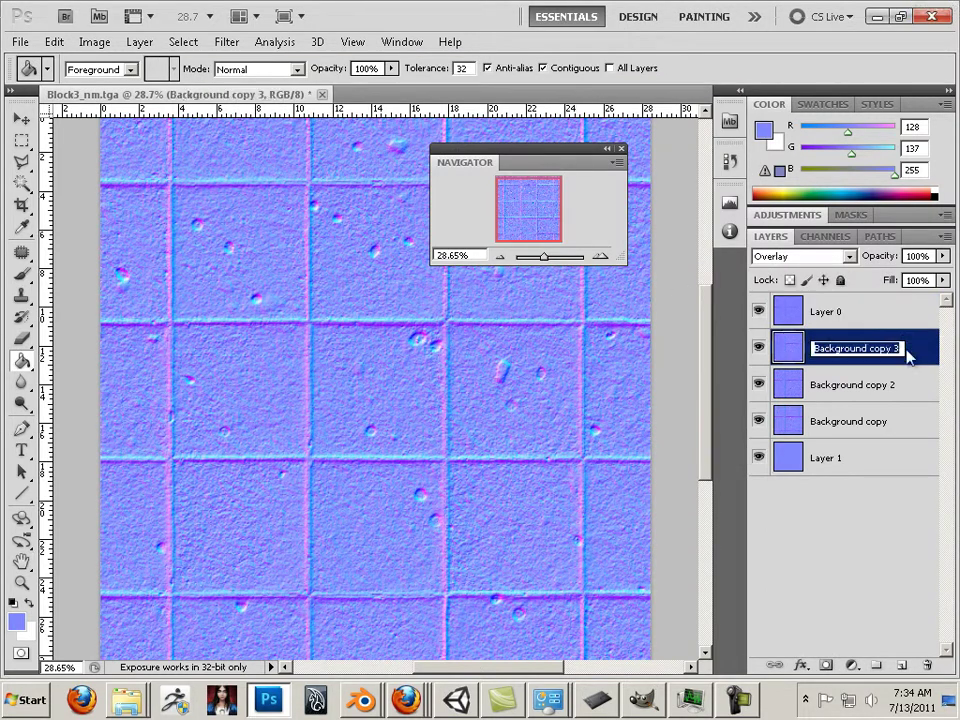
pyautogui.click(915, 355)
pyautogui.doubleClick(917, 353)
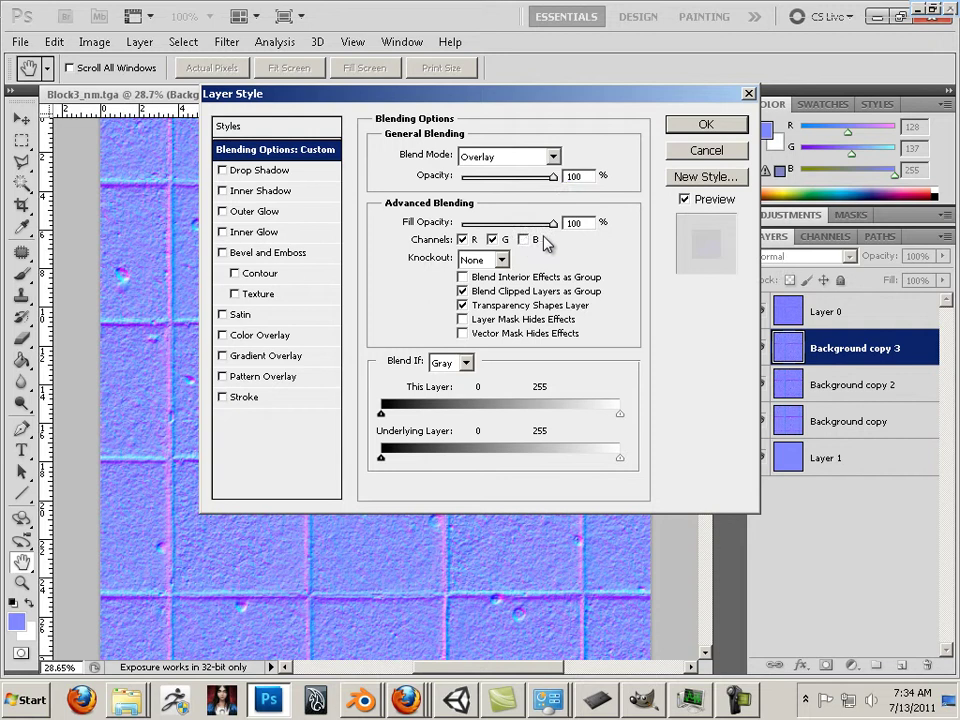
pyautogui.click(706, 124)
# Step: Uncheck the blue channel for Background copy 2 and Background copy, then select Layer 1
pyautogui.click(843, 385)
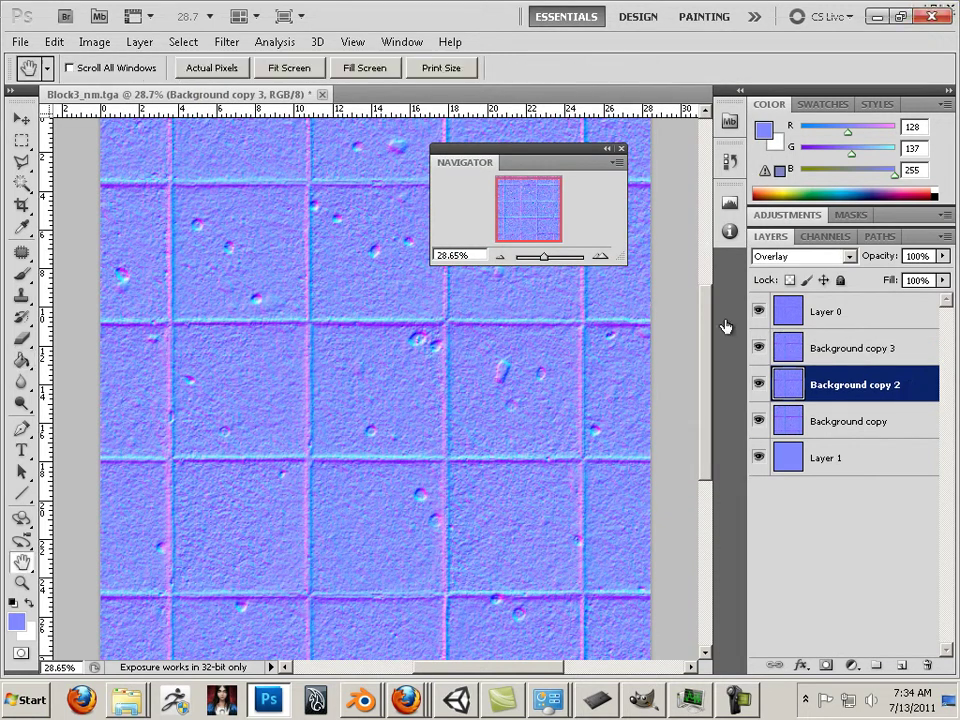
pyautogui.click(535, 239)
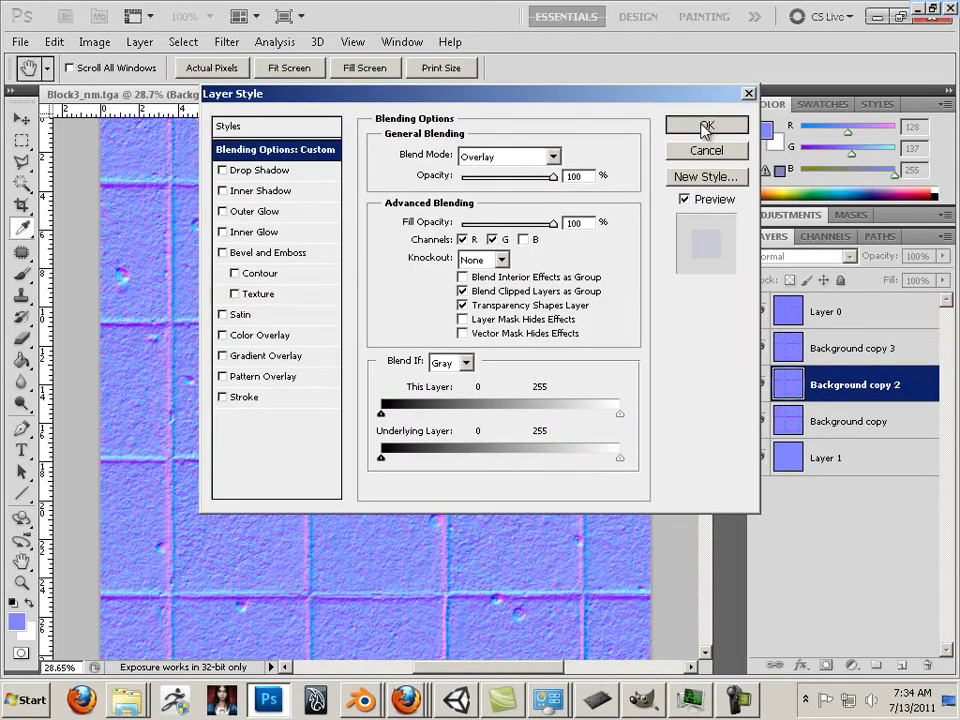
pyautogui.click(706, 125)
pyautogui.doubleClick(894, 437)
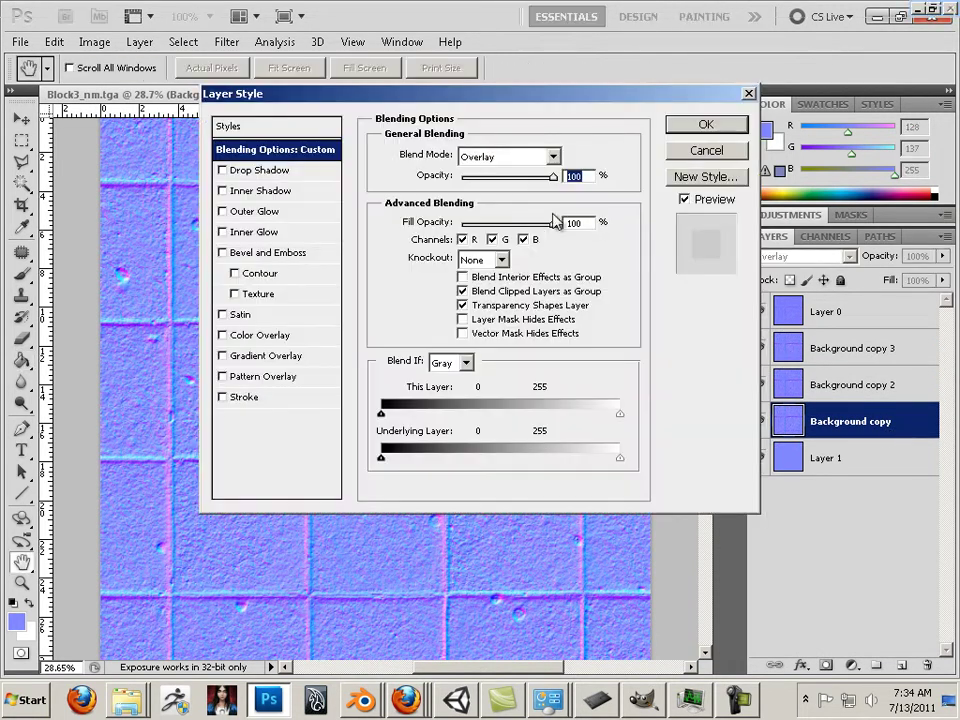
pyautogui.click(529, 240)
pyautogui.click(706, 124)
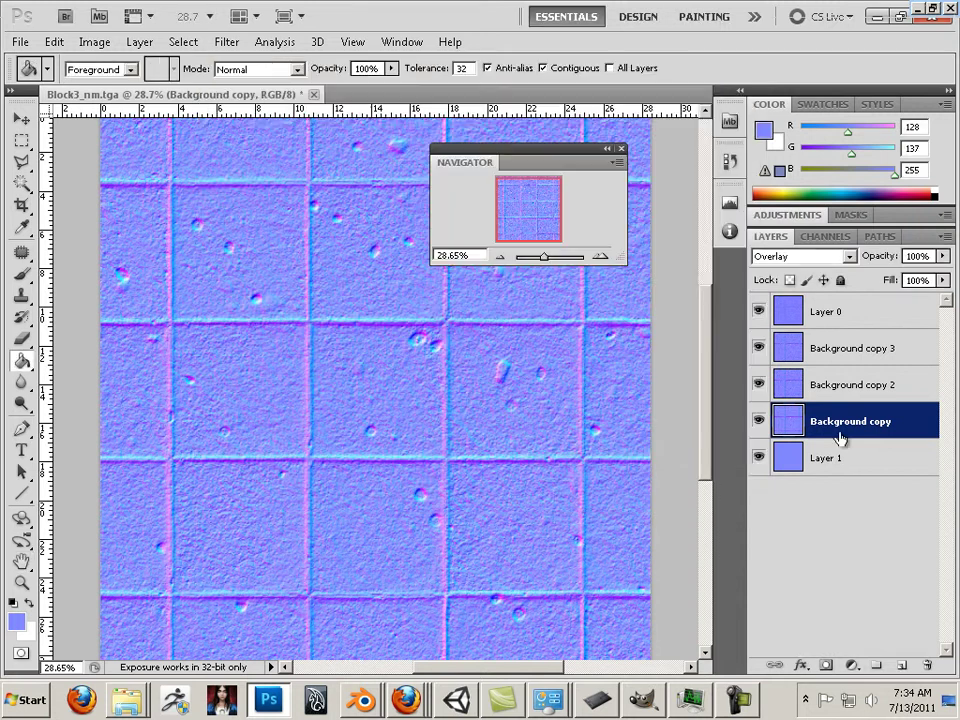
pyautogui.click(872, 459)
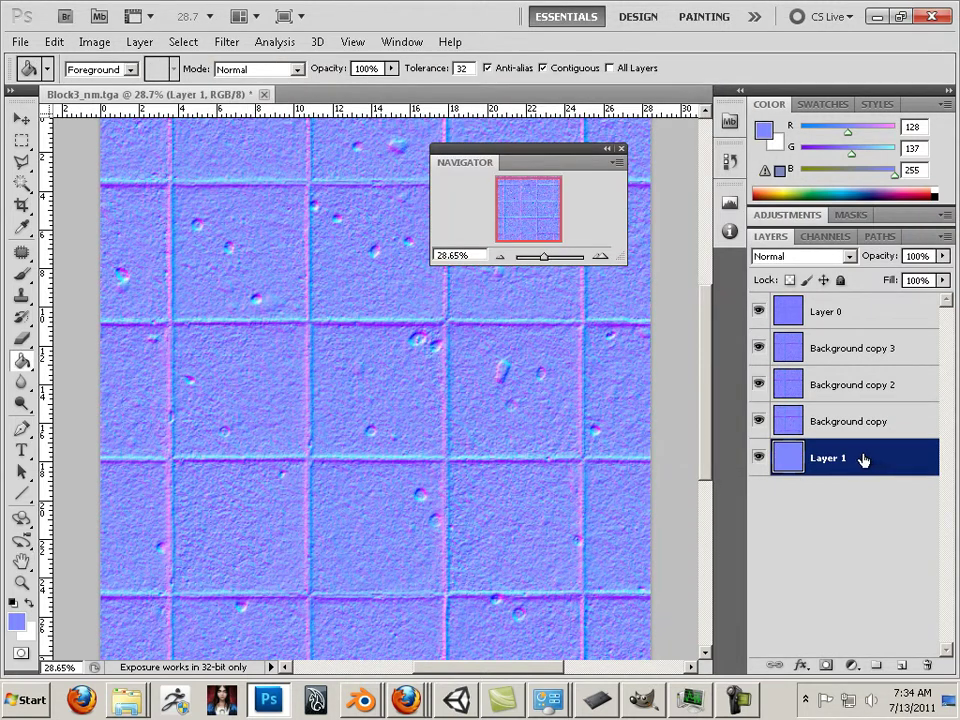
# Step: Save the image in Targa format at 24 bits/pixel as Block4_nm_HF, adapted from the Block3_nm name
pyautogui.click(18, 44)
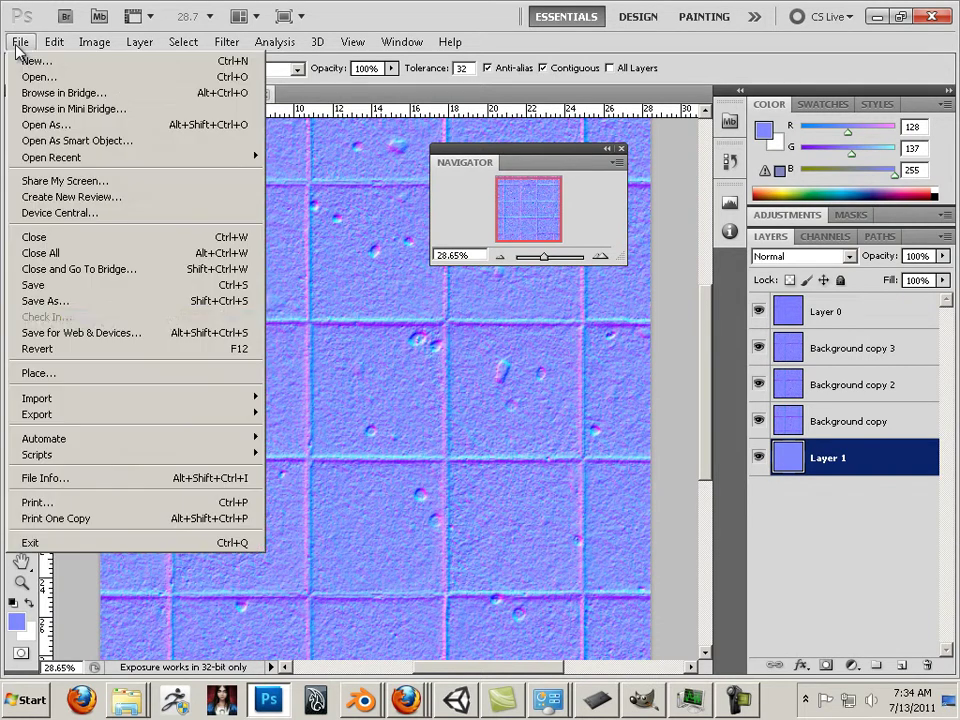
pyautogui.click(155, 316)
pyautogui.click(458, 398)
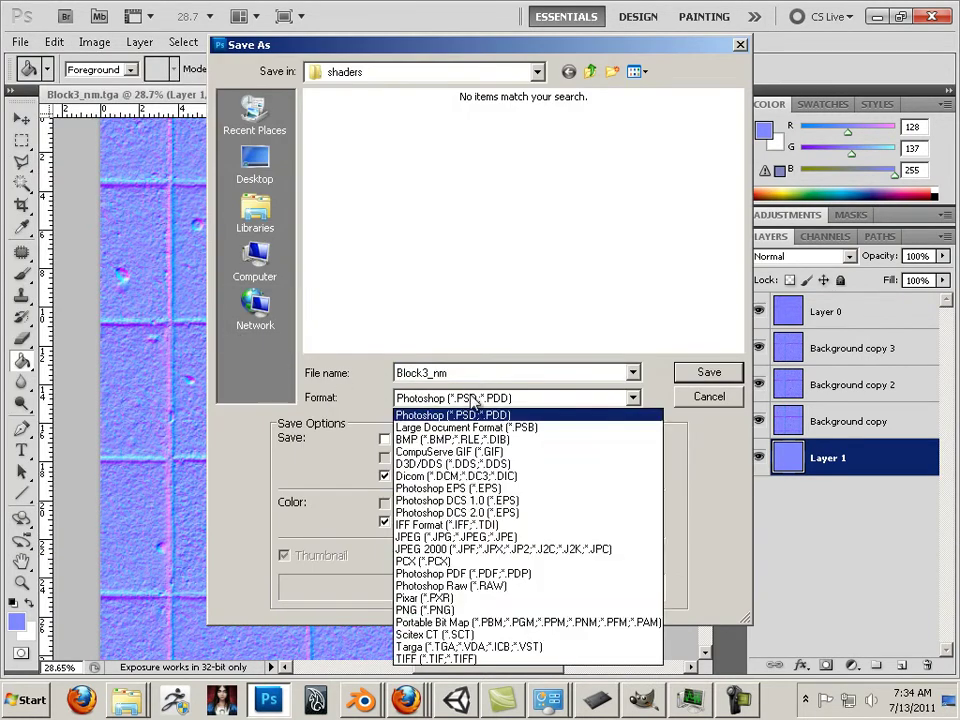
pyautogui.click(470, 636)
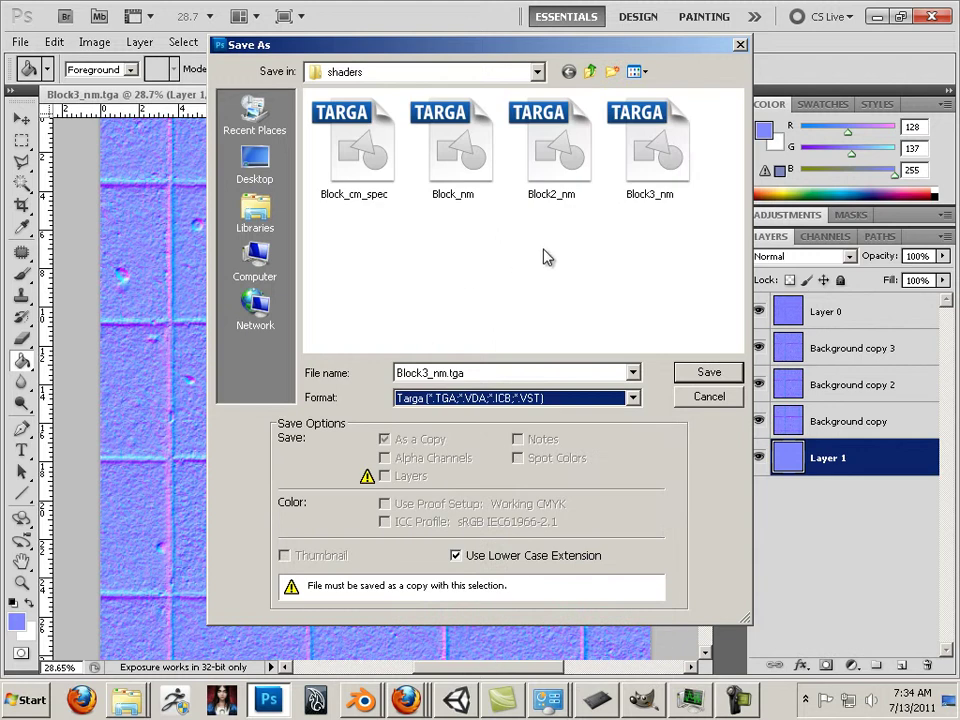
pyautogui.click(645, 140)
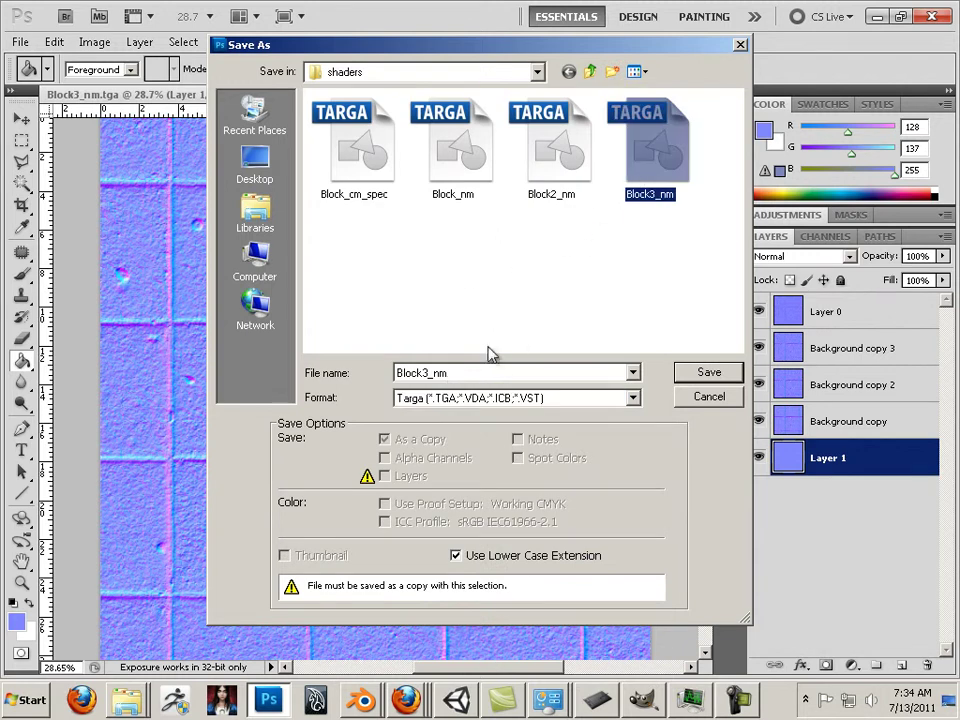
pyautogui.doubleClick(426, 372)
pyautogui.click(429, 374)
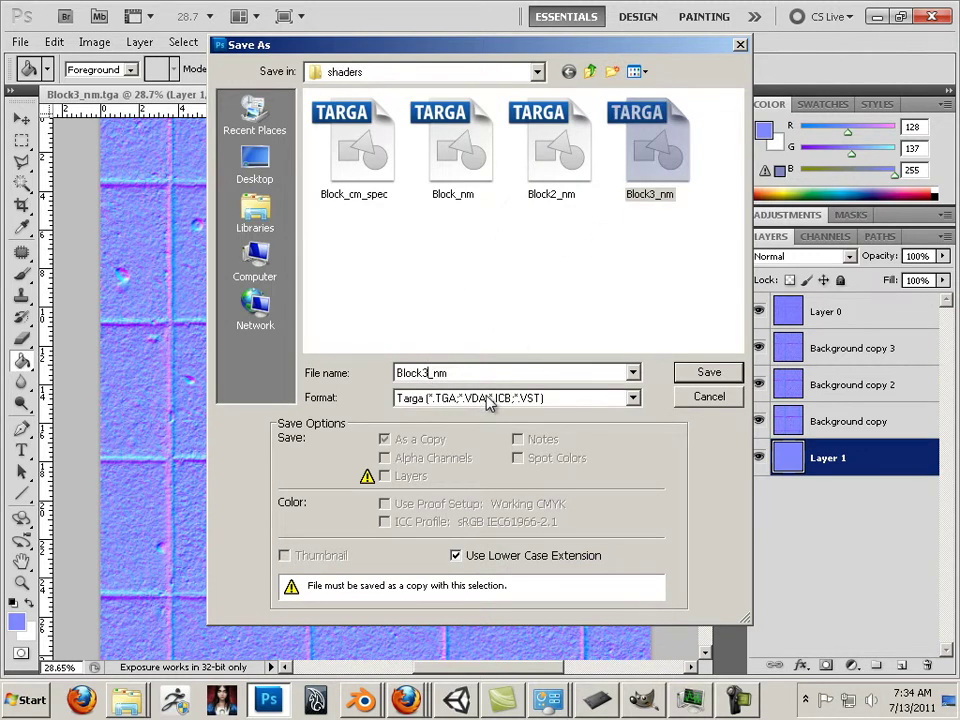
pyautogui.press('BackSpace')
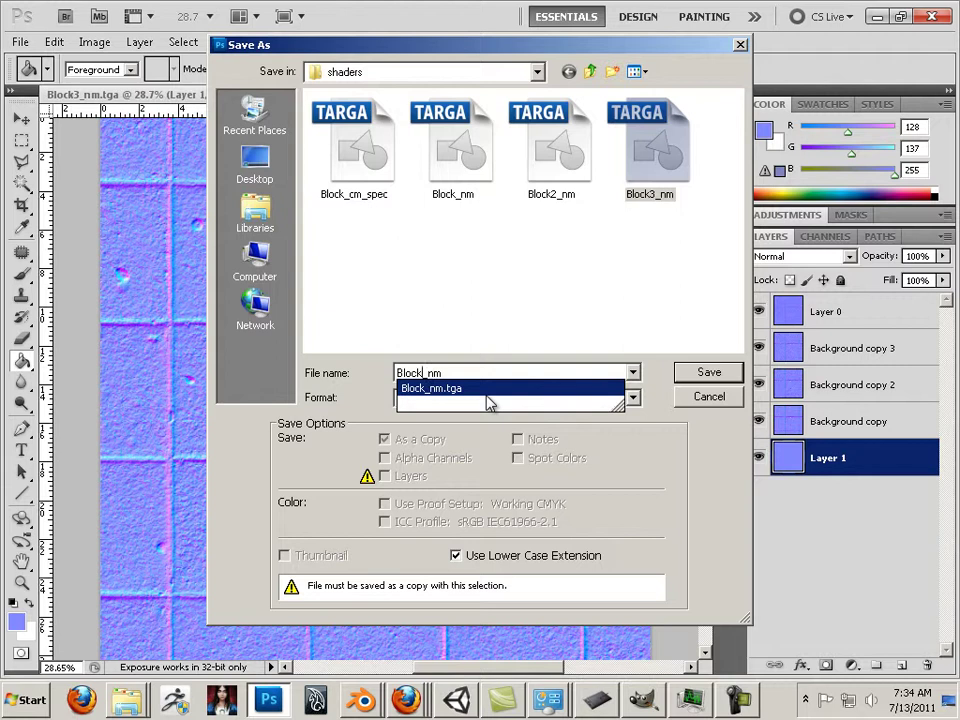
pyautogui.write('4')
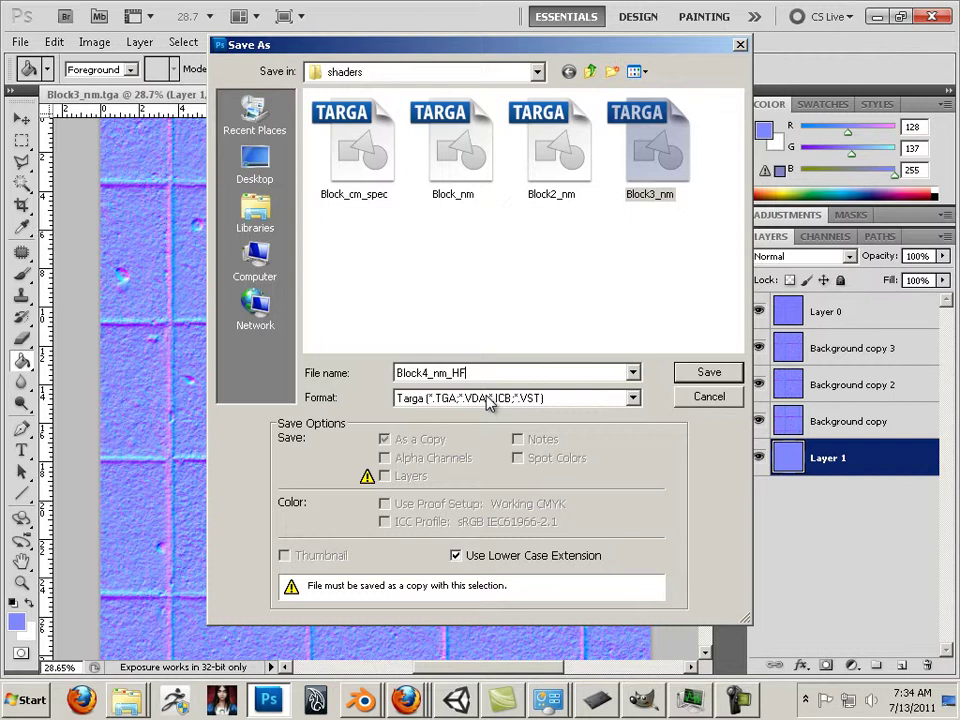
pyautogui.click(702, 372)
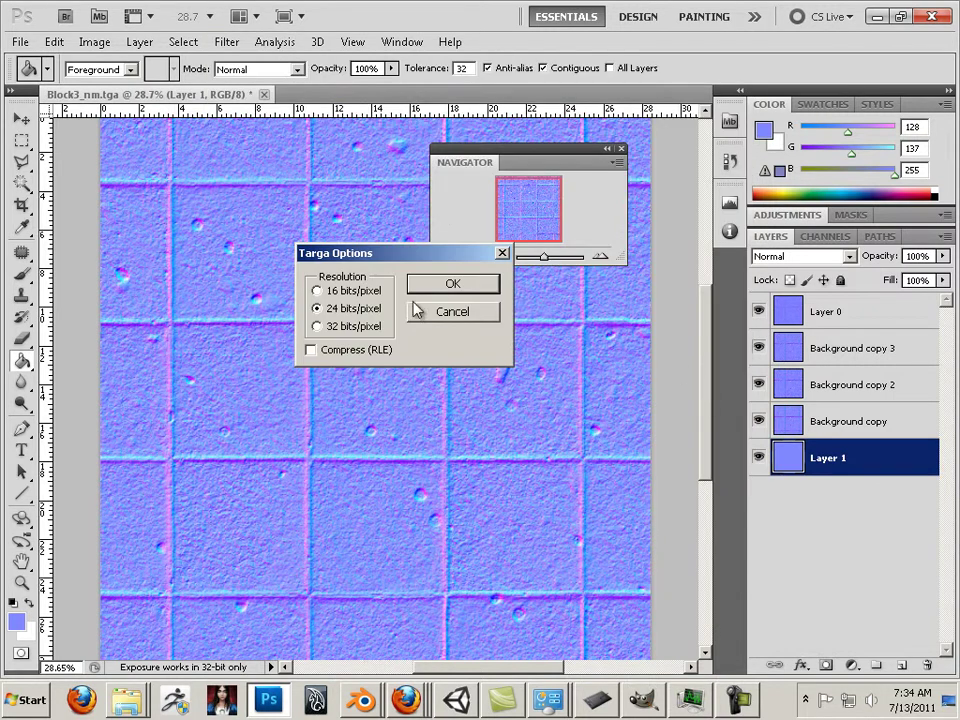
pyautogui.click(448, 288)
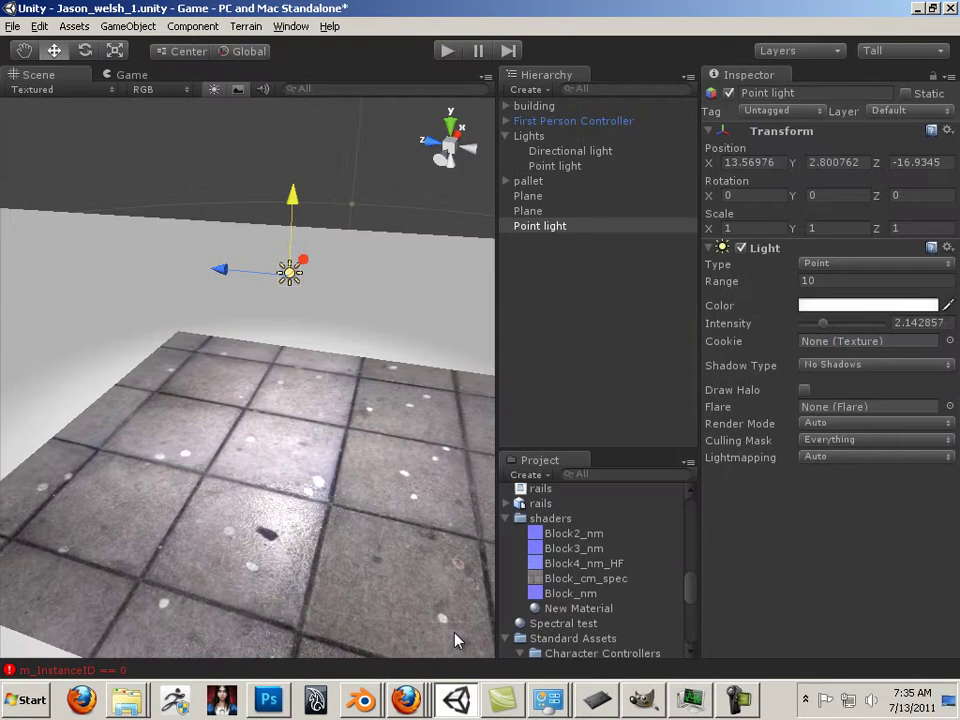
# Step: Assign Block4_nm_HF to the floor plane material's Normalmap slot
pyautogui.click(387, 525)
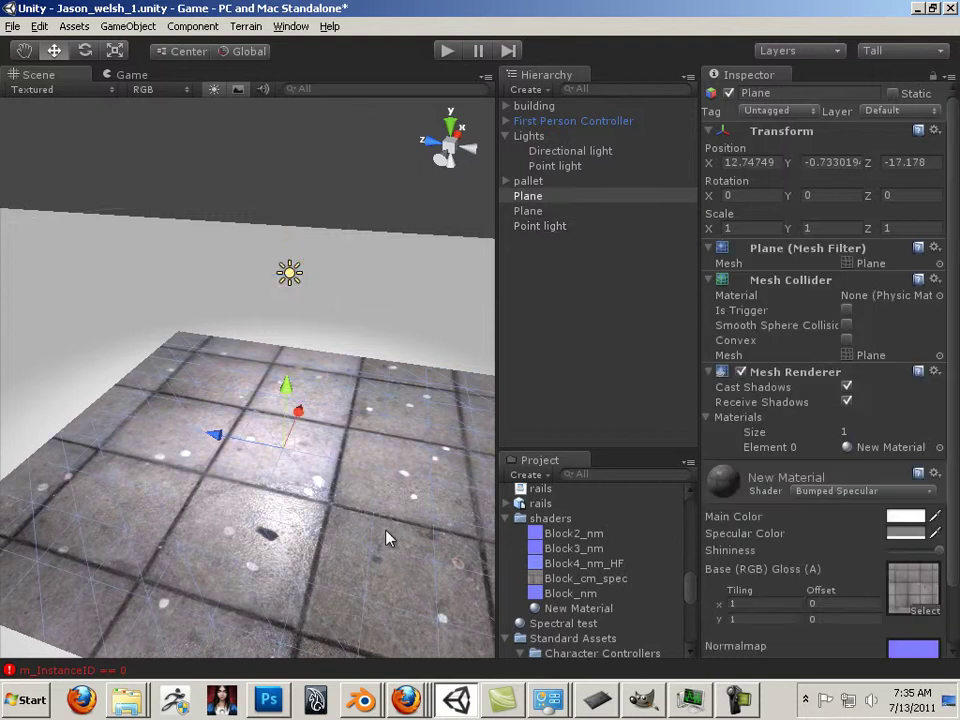
pyautogui.scroll(-3, 830, 560)
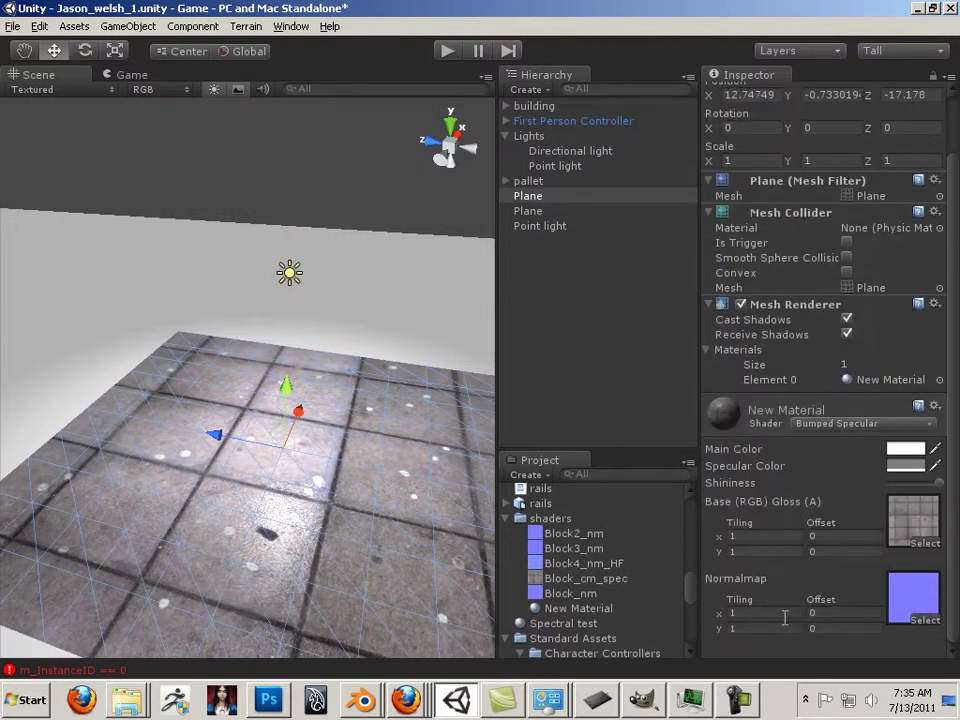
pyautogui.click(911, 628)
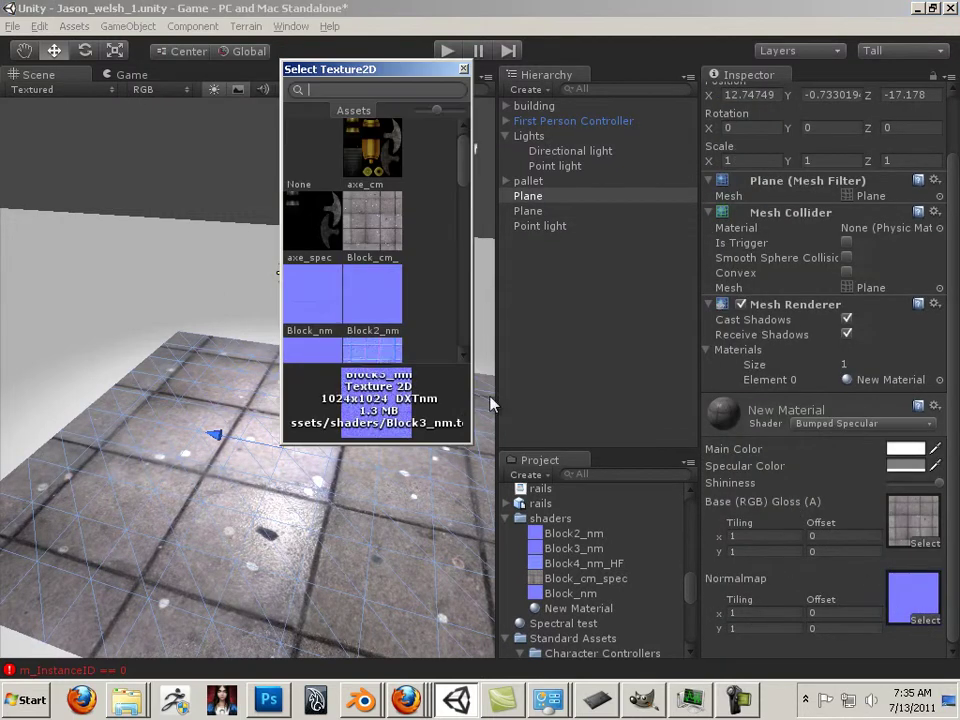
pyautogui.scroll(-1, 381, 357)
pyautogui.click(381, 352)
pyautogui.click(231, 311)
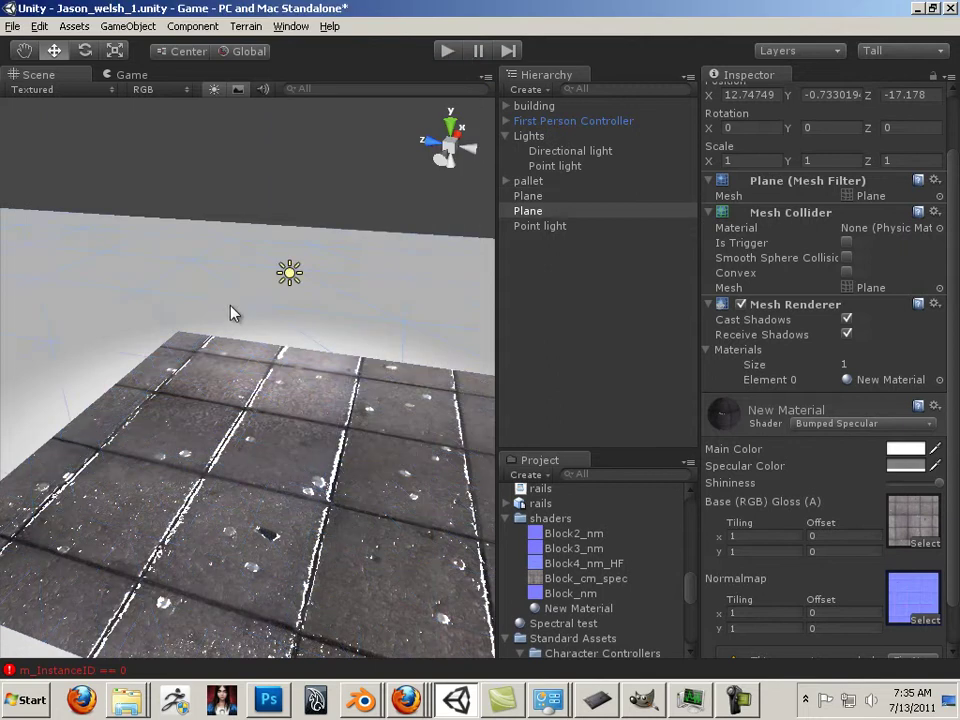
pyautogui.moveTo(360, 362); pyautogui.dragTo(398, 372)
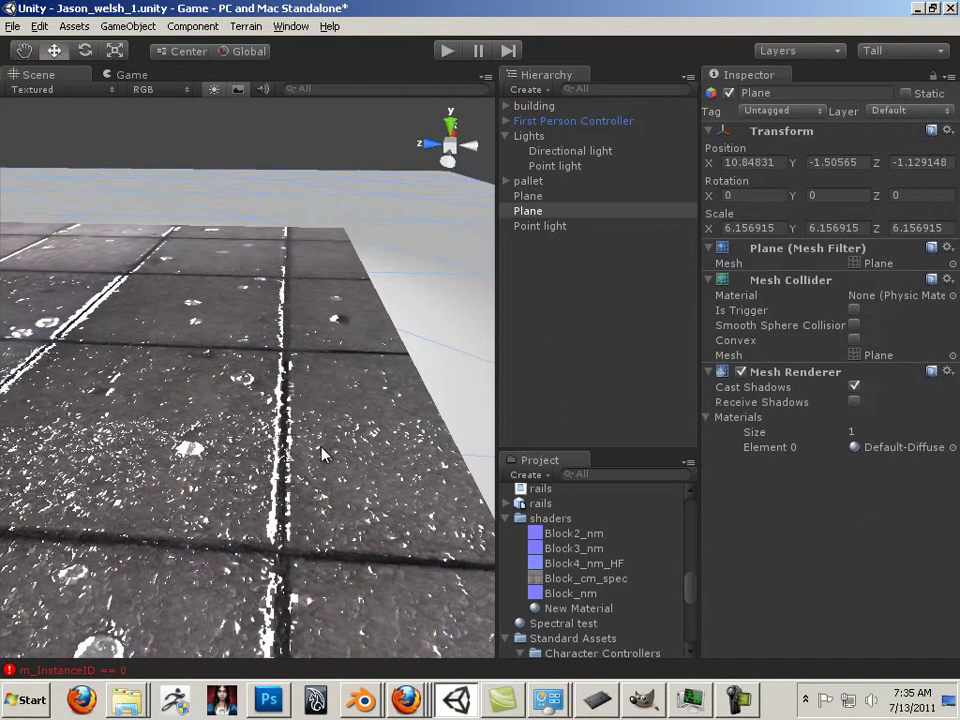
pyautogui.click(231, 293)
pyautogui.moveTo(230, 291); pyautogui.dragTo(292, 417)
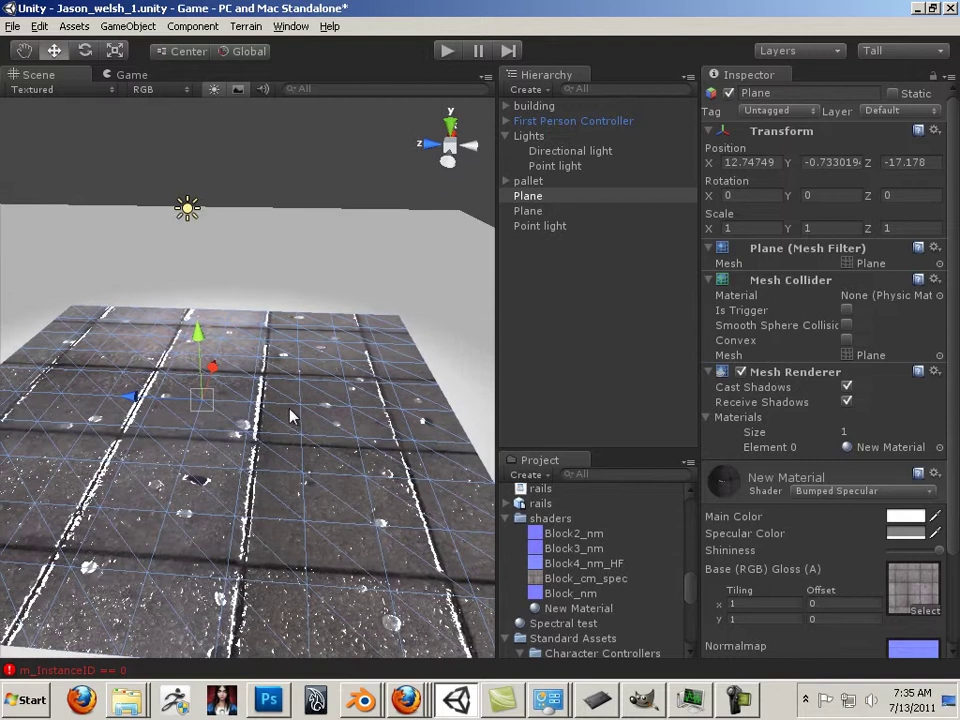
# Step: Move the point light vertically to Y 4.344, then reselect the floor plane
pyautogui.click(188, 210)
pyautogui.moveTo(190, 210); pyautogui.dragTo(188, 112)
pyautogui.scroll(-5, 215, 260)
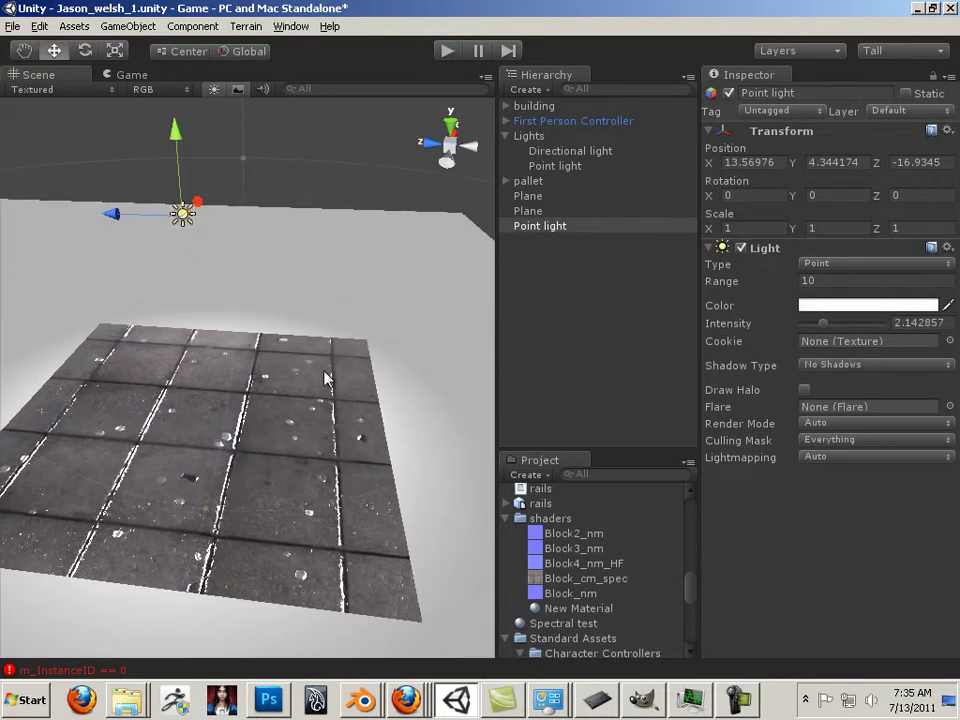
pyautogui.click(333, 402)
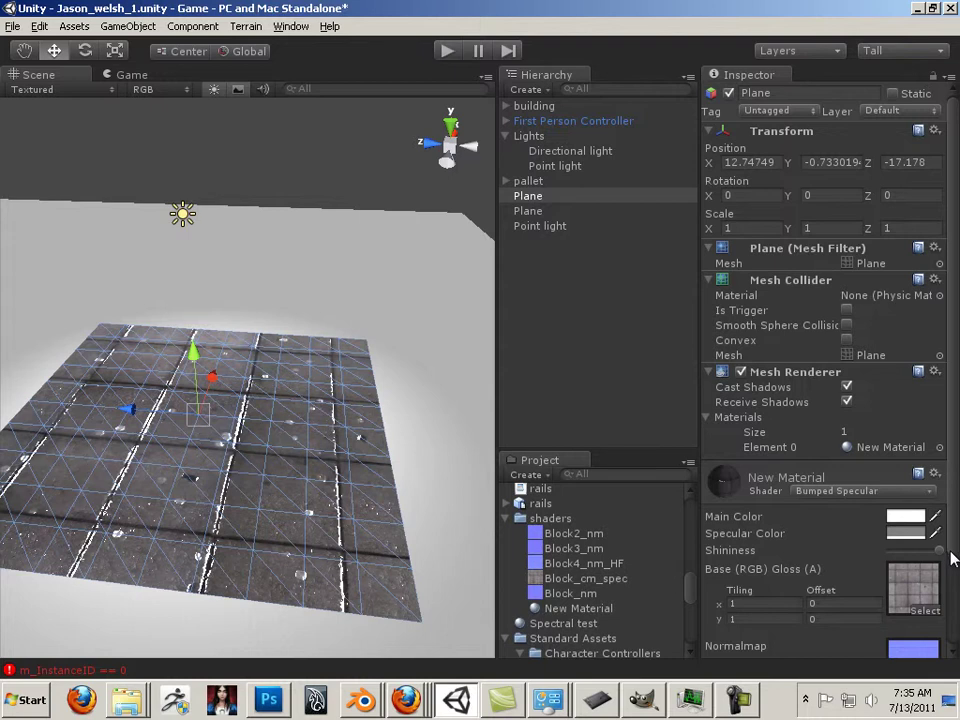
# Step: Try dark grey specular colours on the floor material, ending at black (0, 0, 0), and frame the floor
pyautogui.moveTo(952, 560)
pyautogui.mouseDown()
pyautogui.moveTo(955, 578)
pyautogui.moveTo(945, 557)
pyautogui.mouseUp()
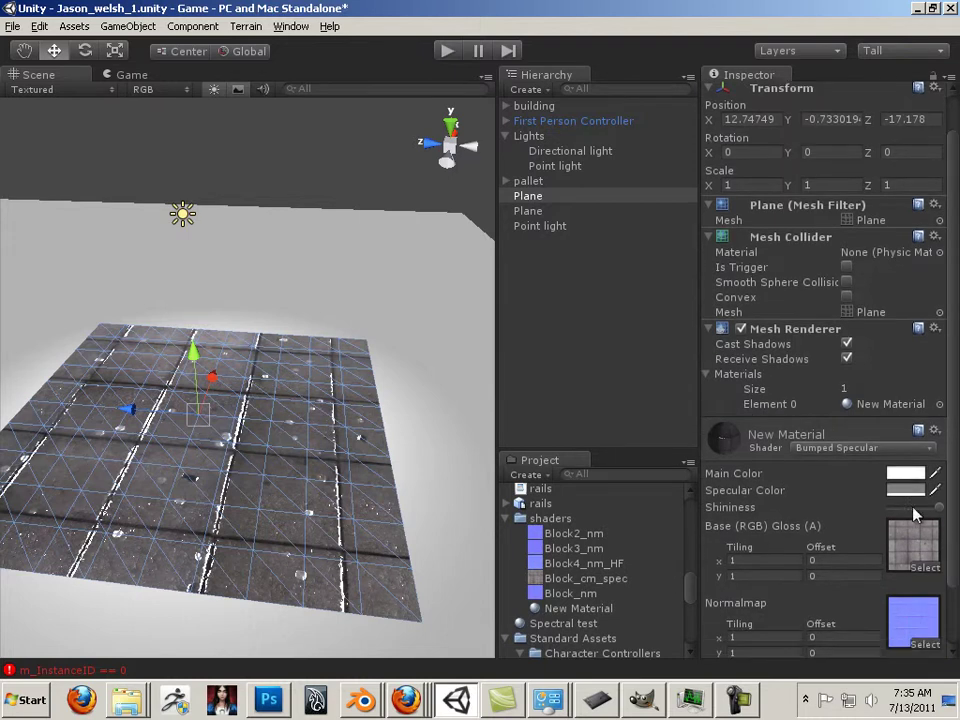
pyautogui.click(908, 491)
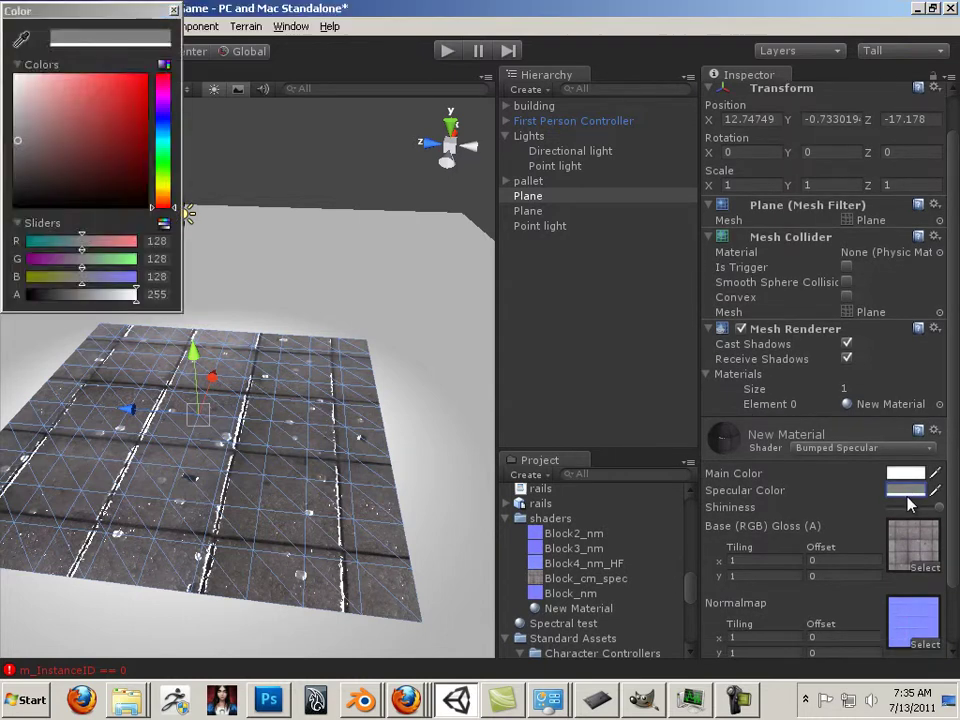
pyautogui.moveTo(30, 196)
pyautogui.mouseDown()
pyautogui.moveTo(27, 207)
pyautogui.moveTo(13, 206)
pyautogui.mouseUp()
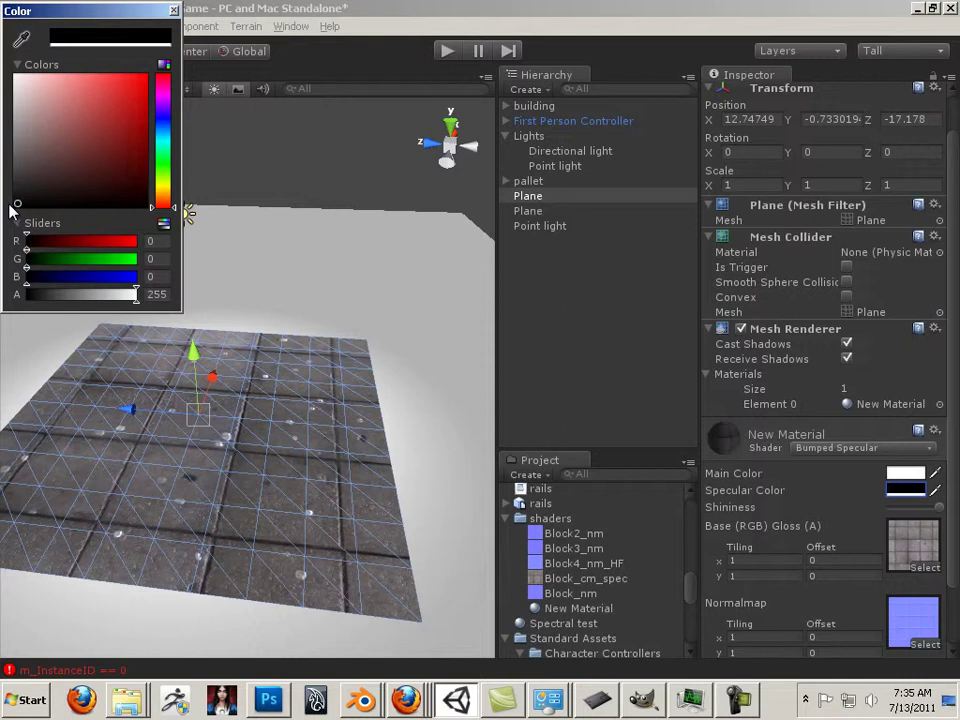
pyautogui.moveTo(16, 193); pyautogui.dragTo(1, 211)
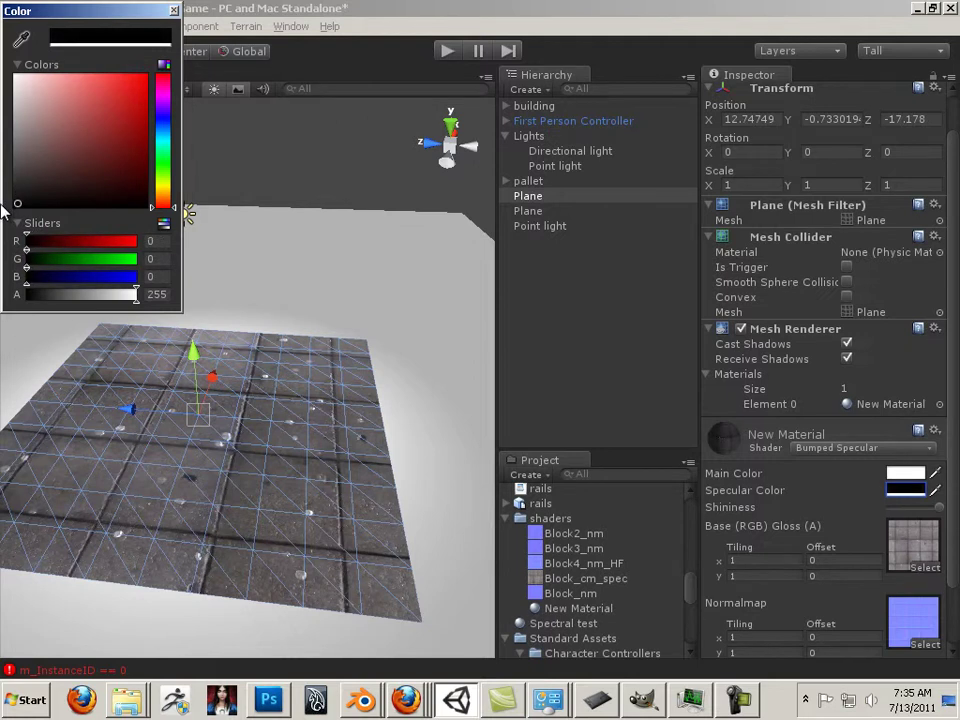
pyautogui.click(173, 13)
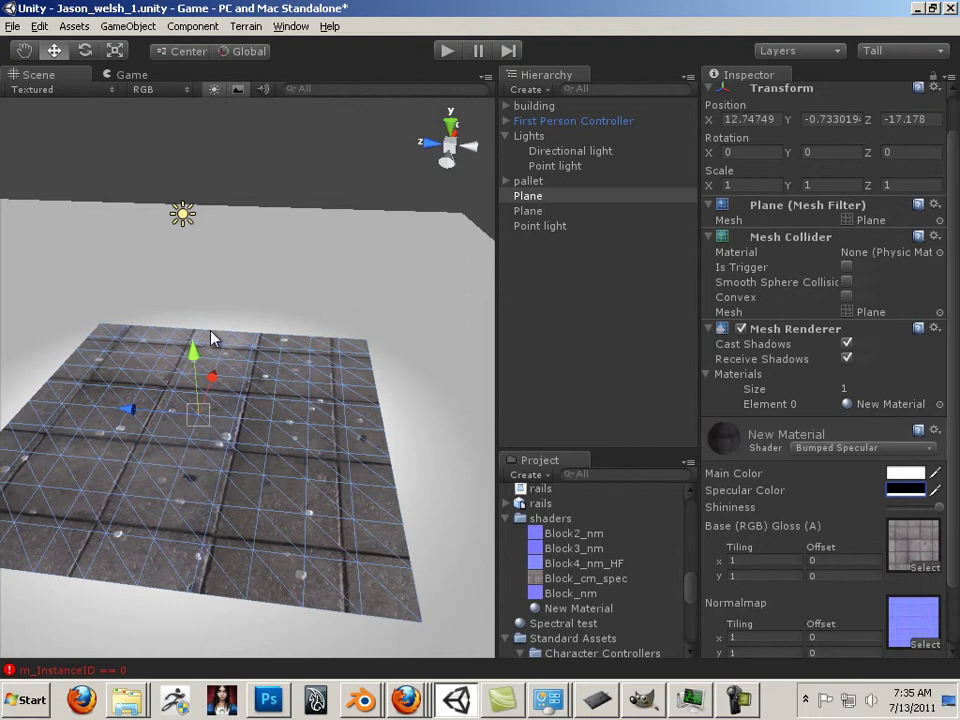
pyautogui.press('f')
pyautogui.scroll(-10, 261, 388)
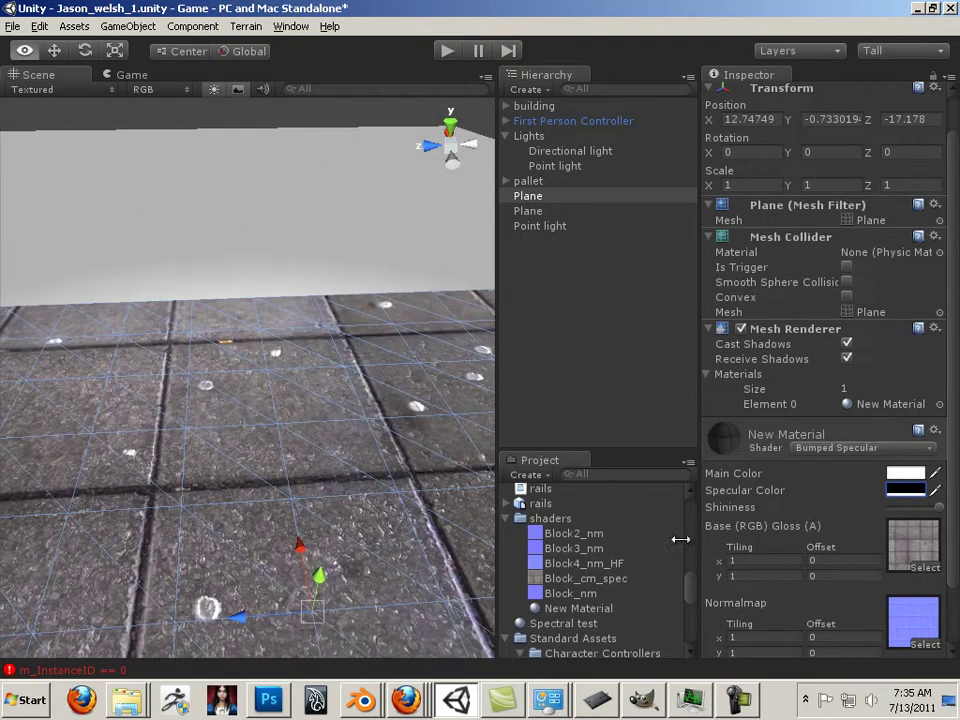
# Step: Lower the point light and shift it left to X 10.41, Y 2.67, Z -16.51
pyautogui.moveTo(364, 463); pyautogui.dragTo(214, 326)
pyautogui.click(234, 107)
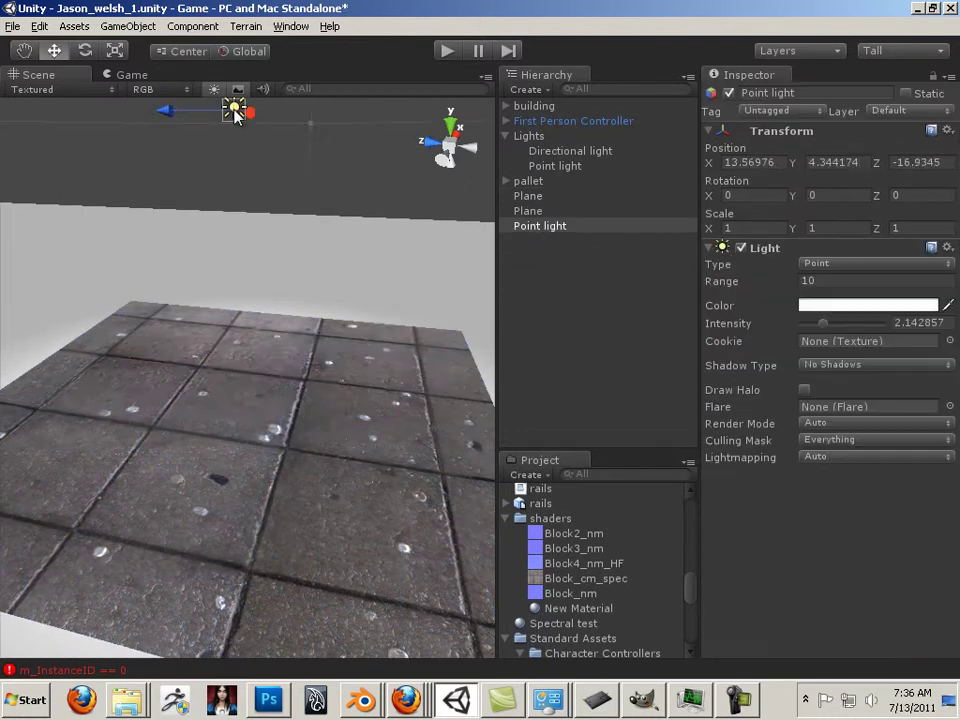
pyautogui.moveTo(234, 108); pyautogui.dragTo(186, 317)
pyautogui.moveTo(253, 347); pyautogui.dragTo(90, 369)
pyautogui.moveTo(206, 305); pyautogui.dragTo(197, 393)
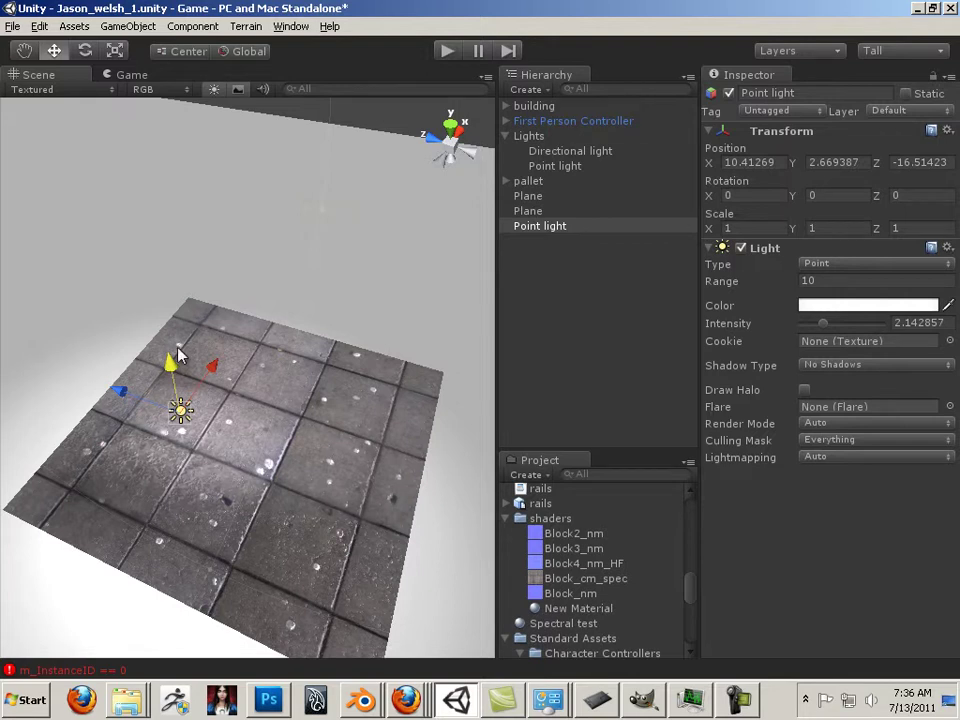
# Step: Raise the point light to Y 3.17 and nudge the floor plane to X 12.73
pyautogui.moveTo(173, 360); pyautogui.dragTo(167, 346)
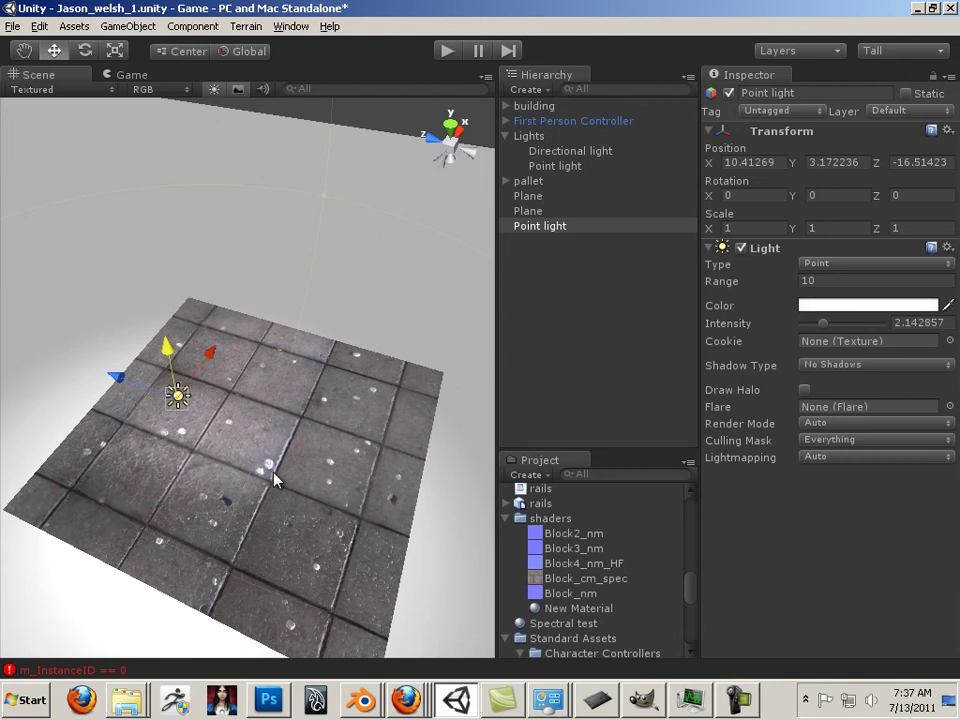
pyautogui.click(218, 385)
pyautogui.moveTo(276, 383); pyautogui.dragTo(236, 450)
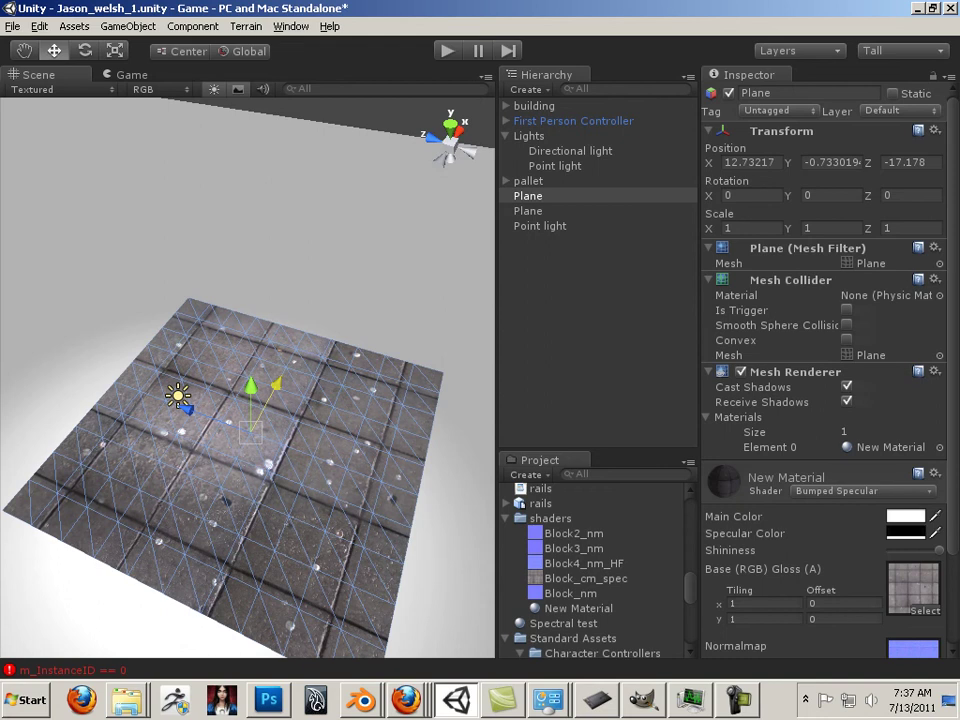